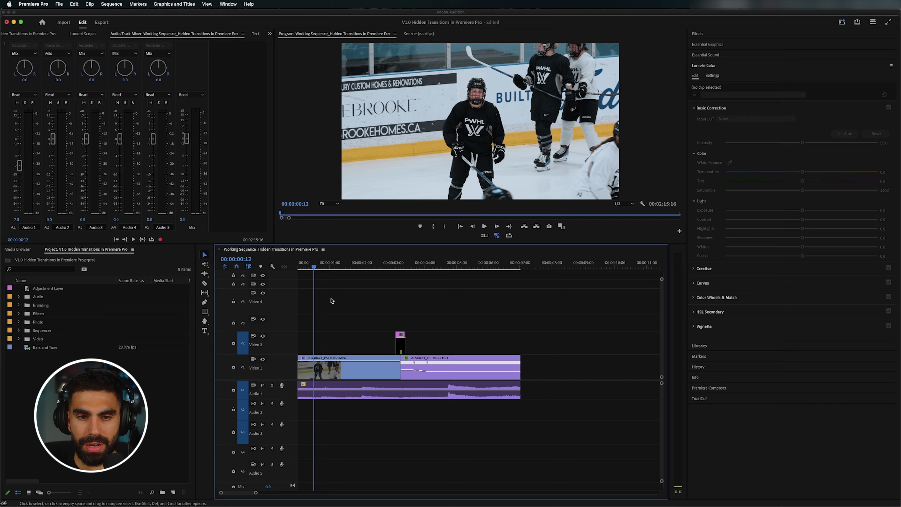
Play back the sequence through the cut and zoom the timeline in around it
key(space)
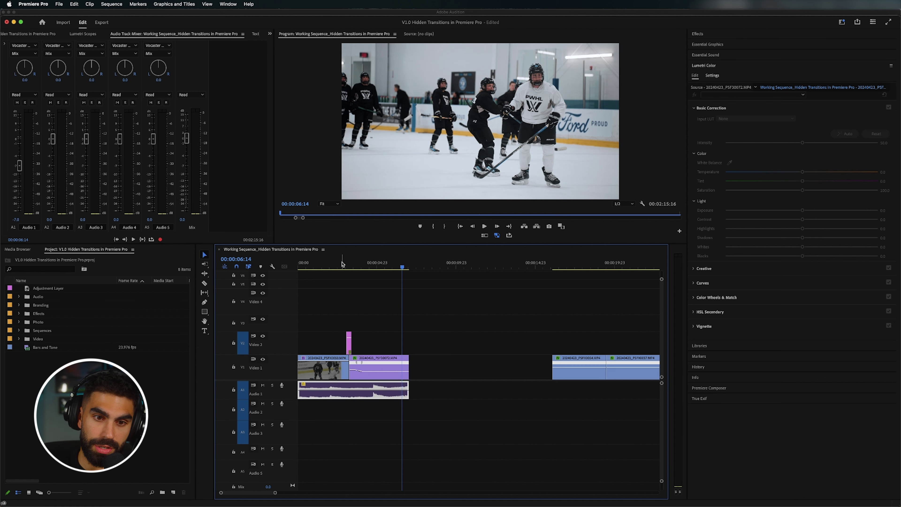
drag(397, 265, 316, 266)
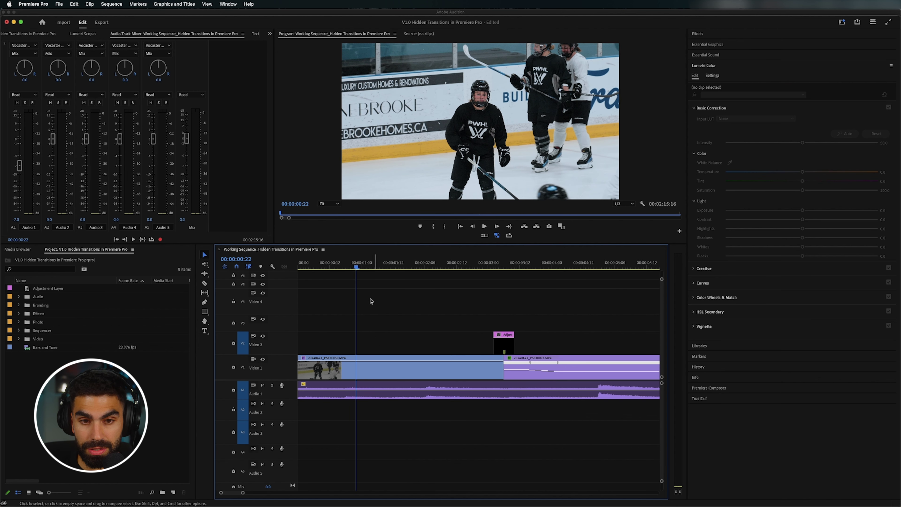
key(space)
key(minus)
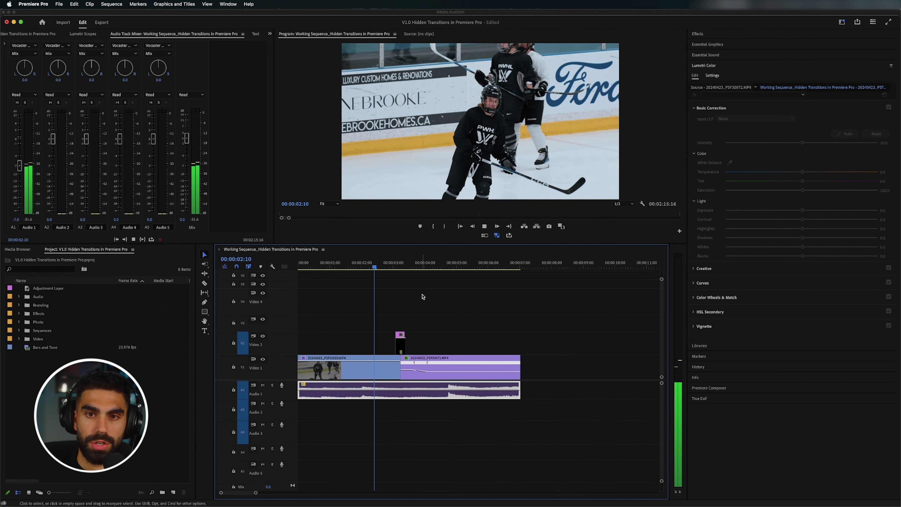
key(space)
drag(401, 247, 398, 314)
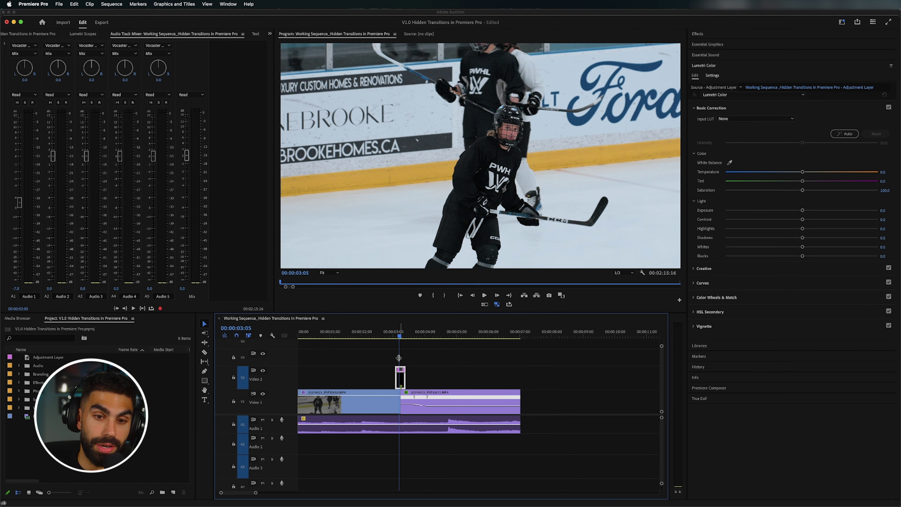
click(392, 358)
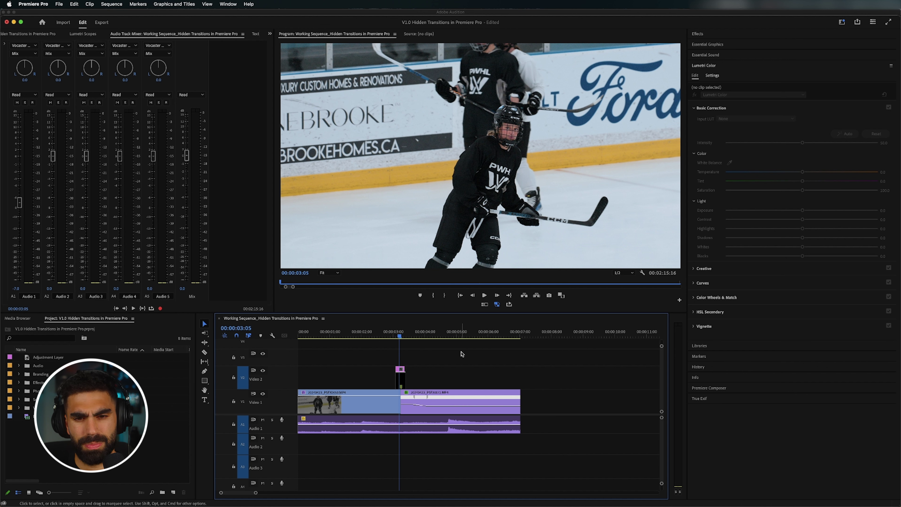
key(=)
click(477, 371)
click(485, 354)
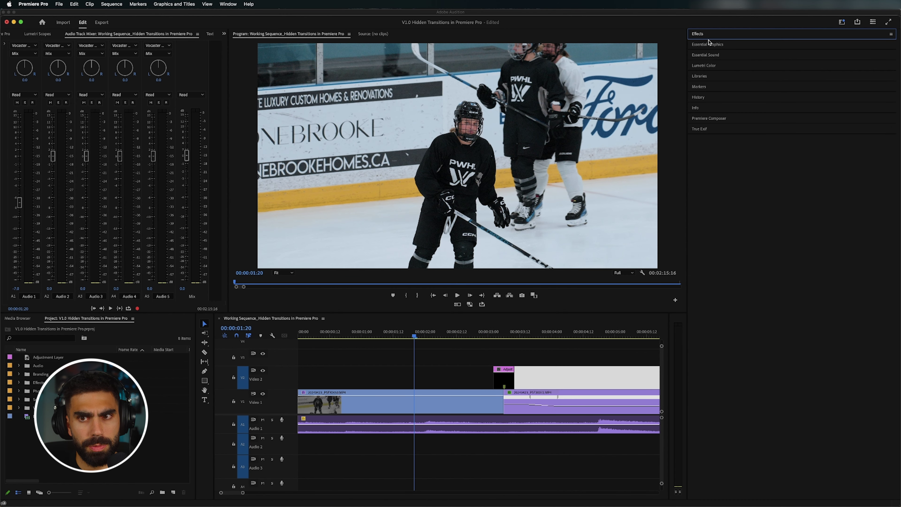
Search the Effects panel for 'vr' and browse VR Fractal Noise, VR Light Leaks and VR Chroma Leaks
click(711, 34)
click(714, 43)
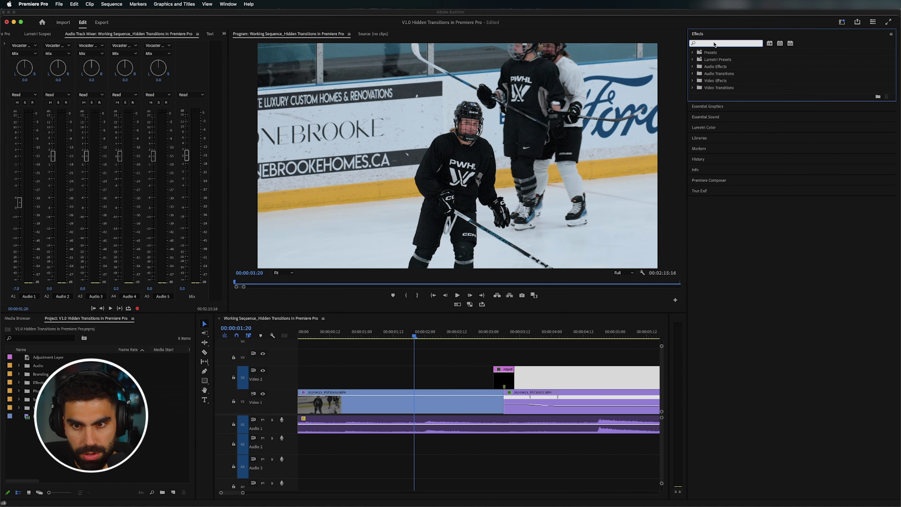
text(vr)
click(739, 137)
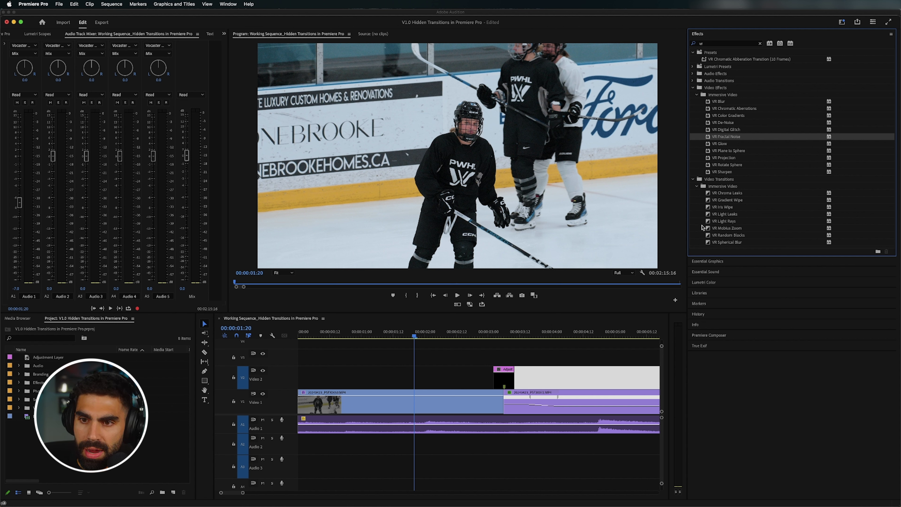
click(727, 215)
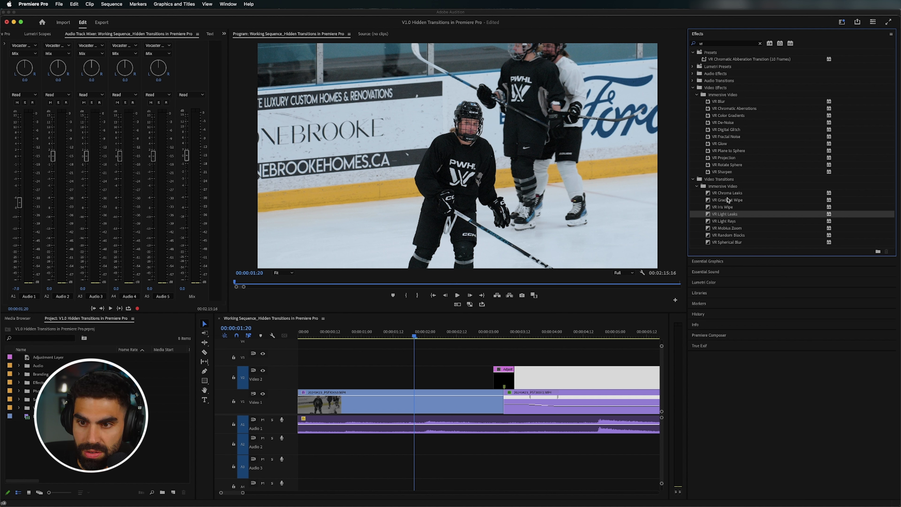
click(727, 193)
Place VR Chroma Leaks on the V1 cut, lengthen it to 16 frames, and play it back
drag(728, 195, 534, 382)
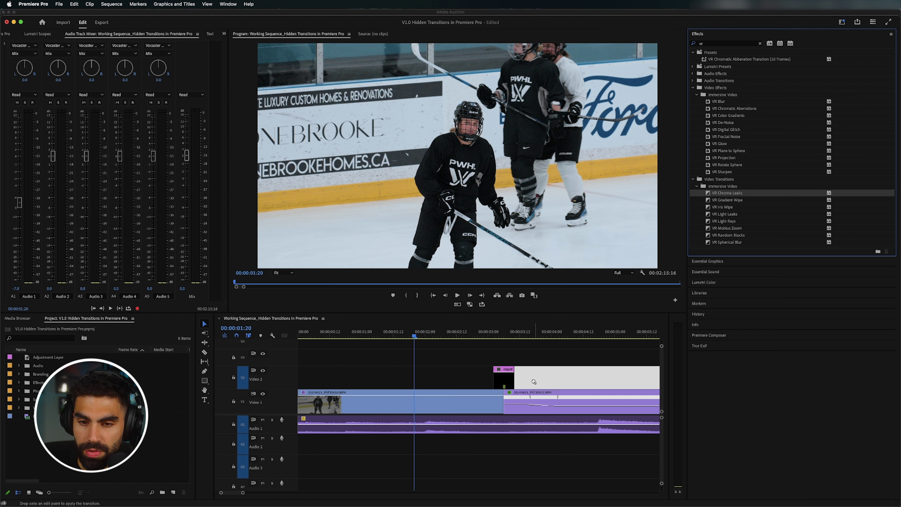
drag(490, 419, 513, 398)
key(Down)
key(=)
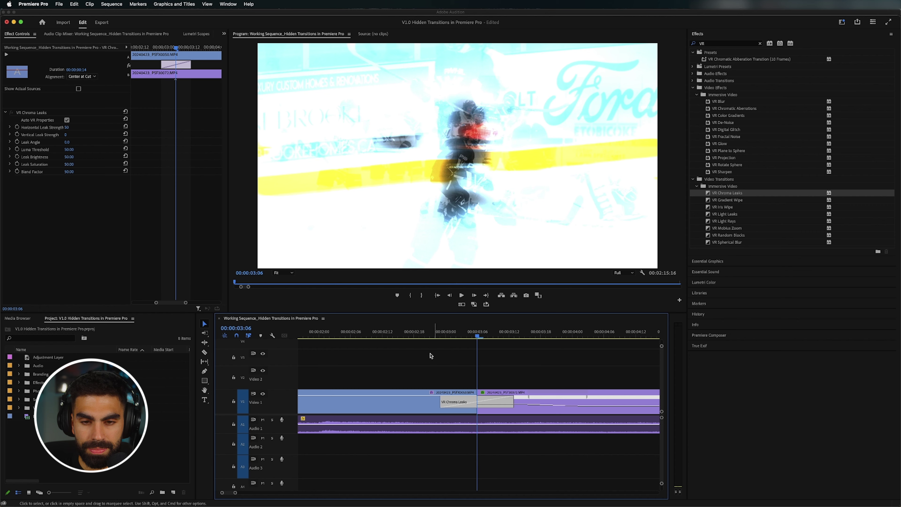
key(-)
click(347, 334)
drag(347, 334, 336, 334)
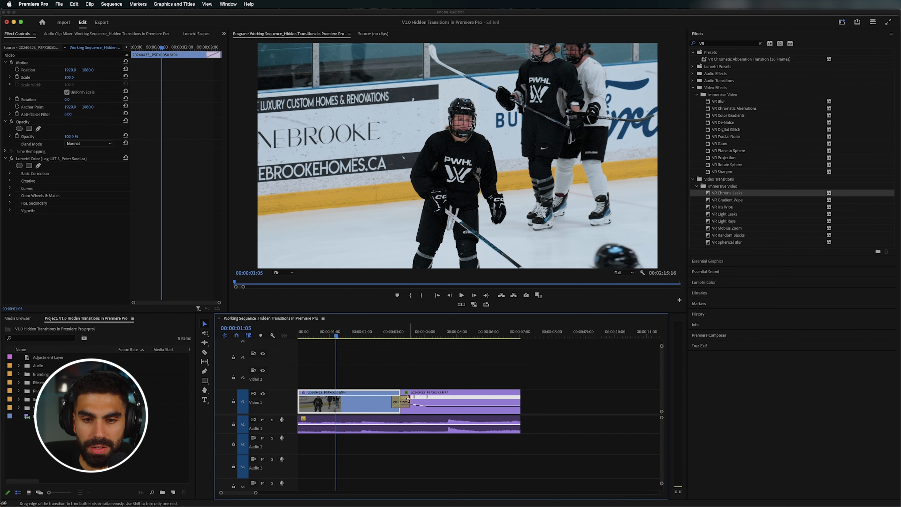
drag(408, 397, 408, 397)
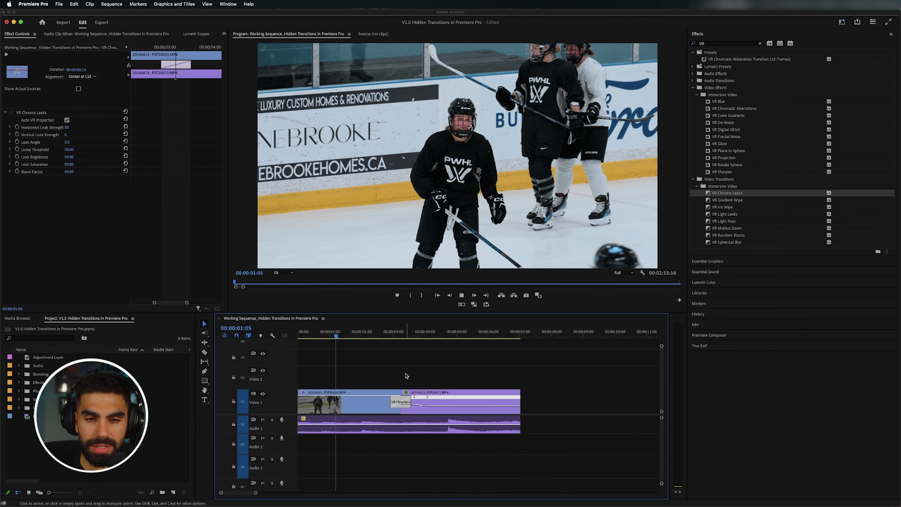
key(space)
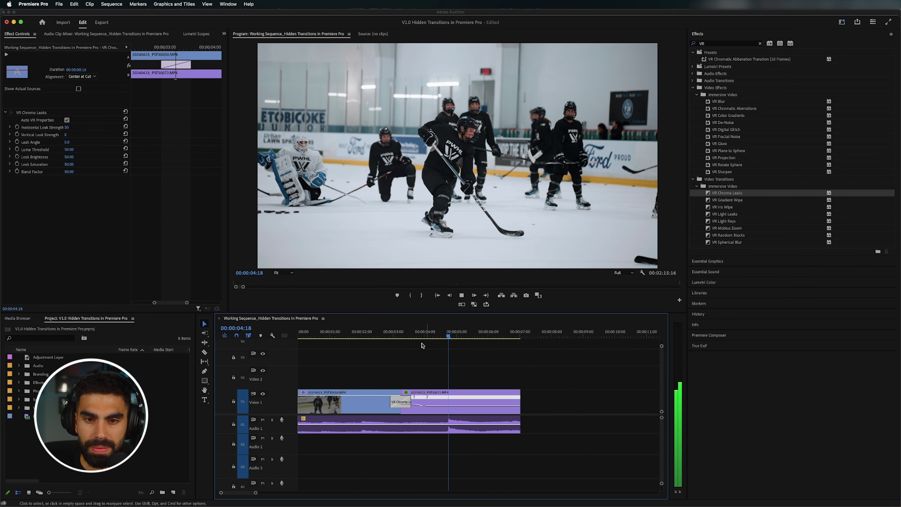
key(space)
Select the transition, set playback resolution to 1/4, and widen the effect settings area
click(395, 405)
key(=)
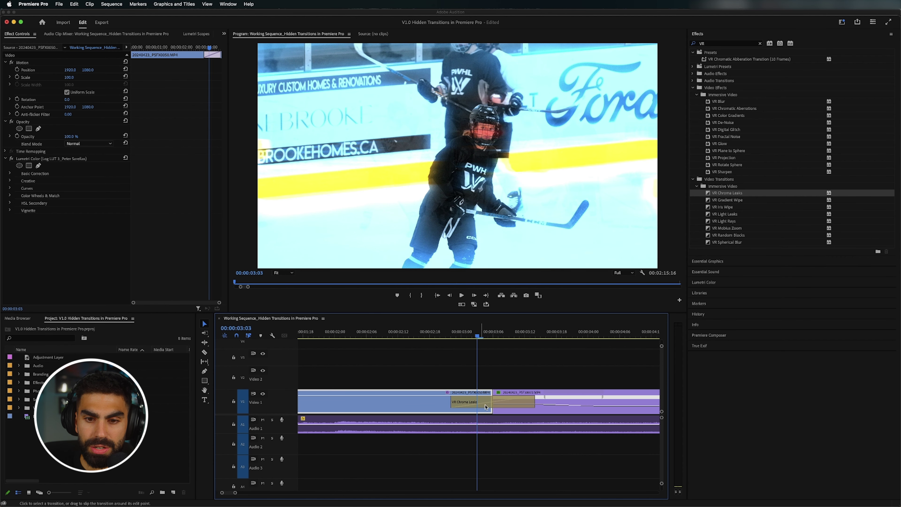
click(486, 406)
click(626, 274)
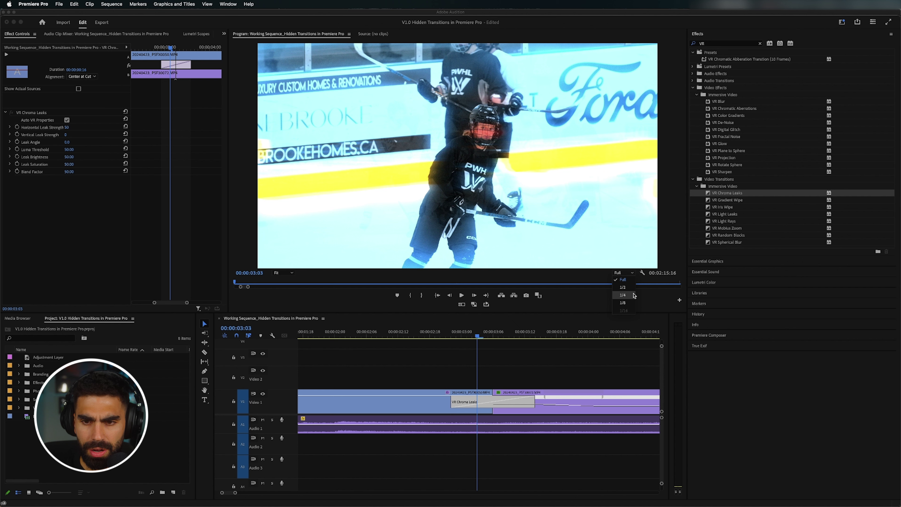
click(623, 295)
key(Left)
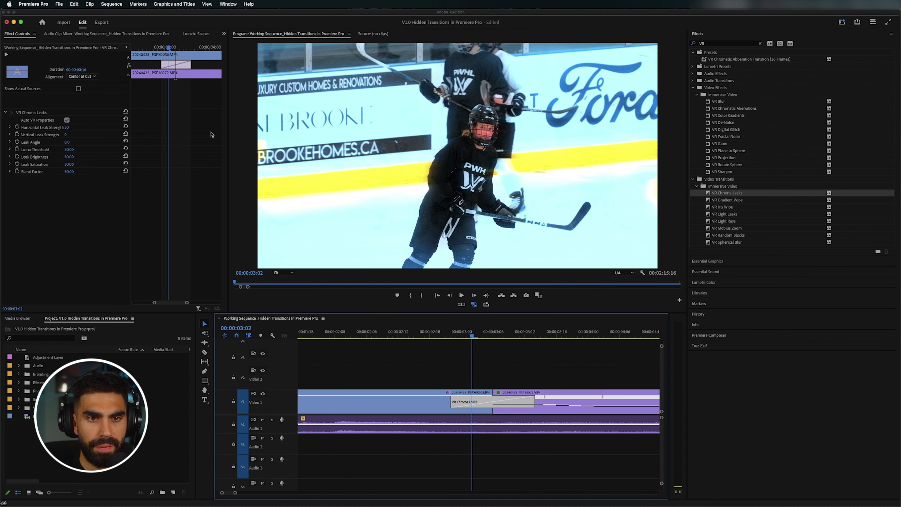
drag(228, 133, 241, 133)
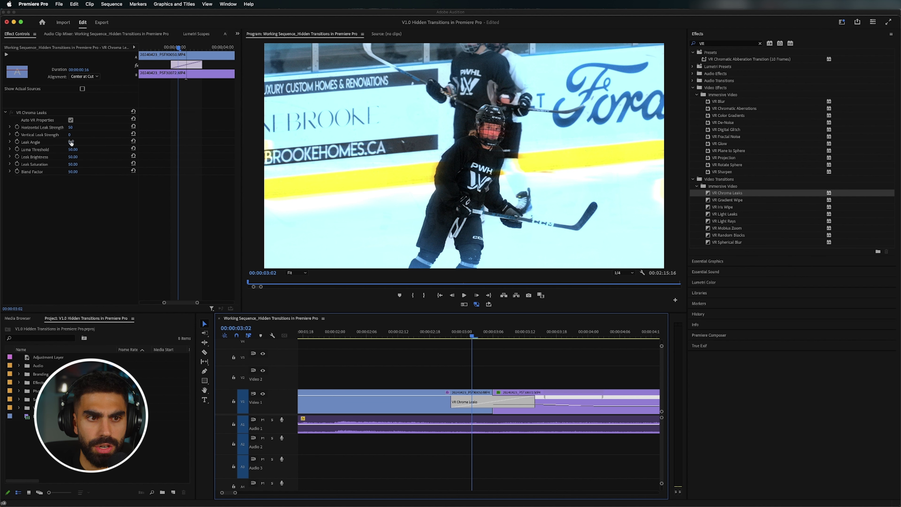
Set VR Chroma Leaks Horizontal Strength 0, Vertical Strength 50, Leak Brightness 32, Leak Saturation 83
key(Right)
key(Right)
key(Right)
key(Right)
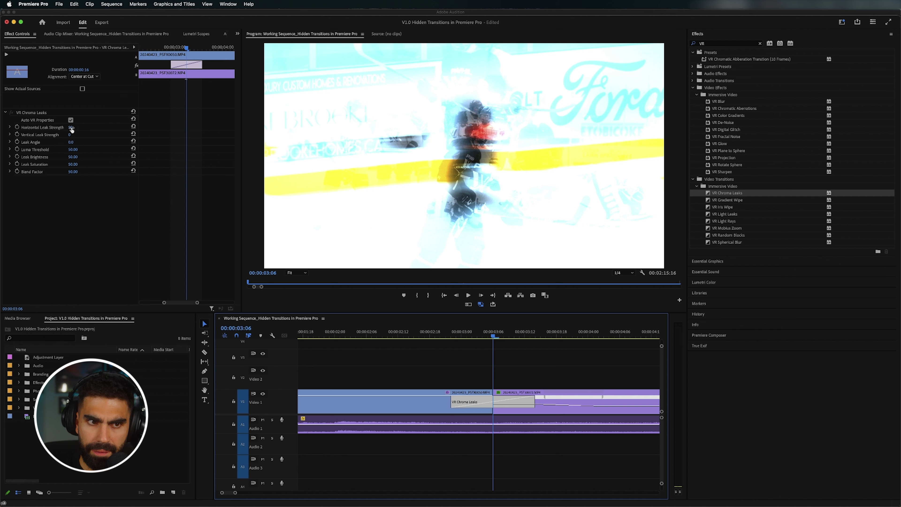
drag(71, 129, 98, 134)
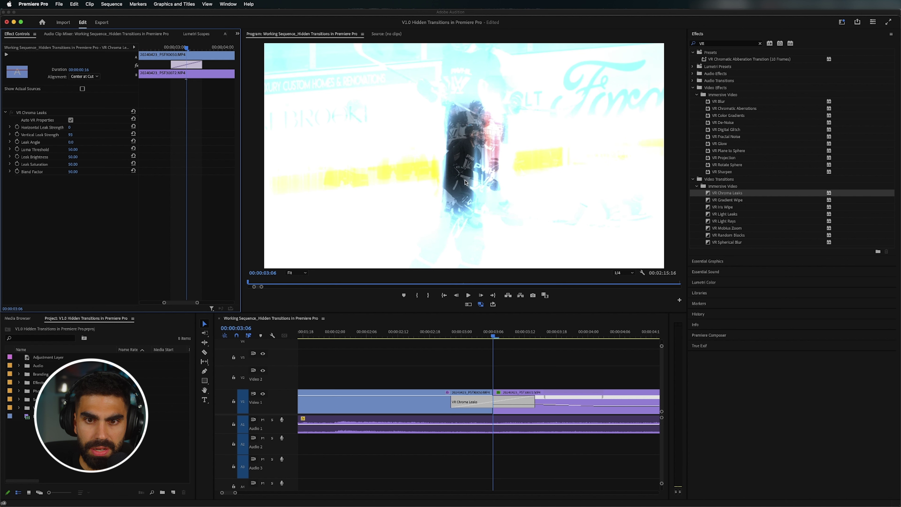
click(71, 135)
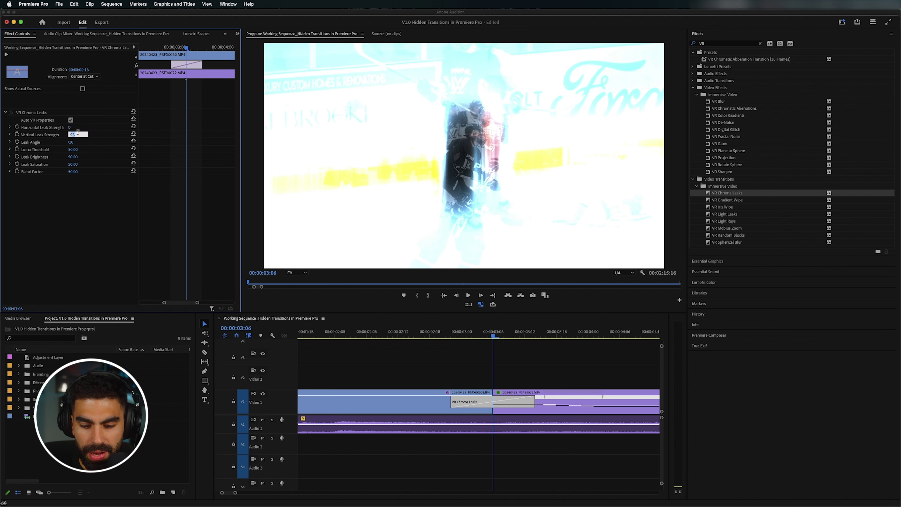
key(Return)
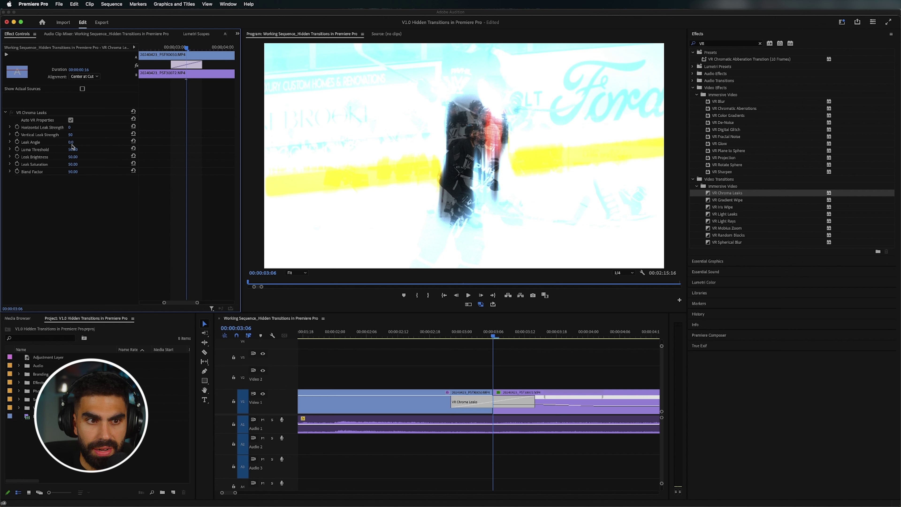
drag(76, 159, 69, 159)
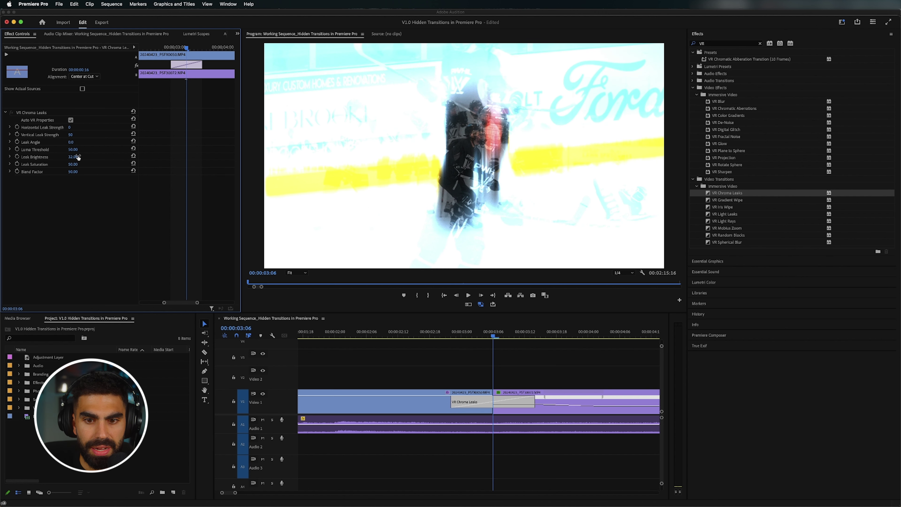
drag(73, 157, 71, 157)
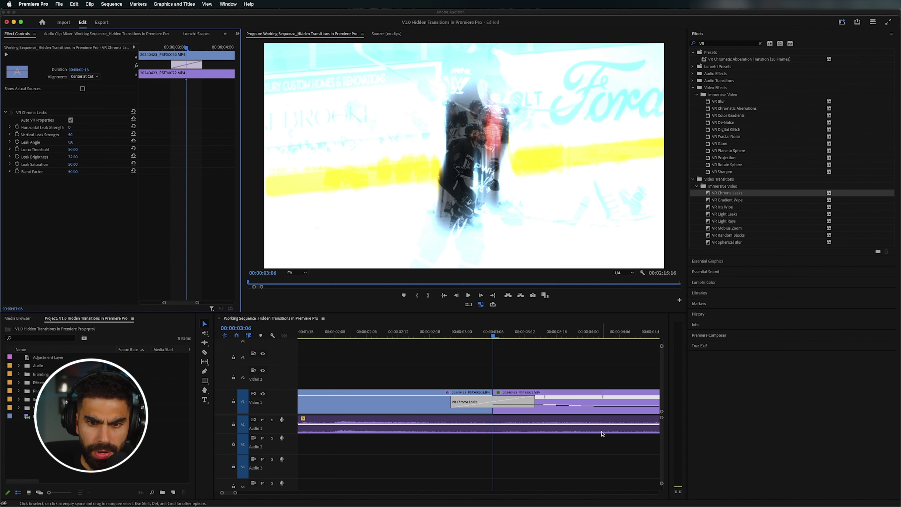
click(492, 335)
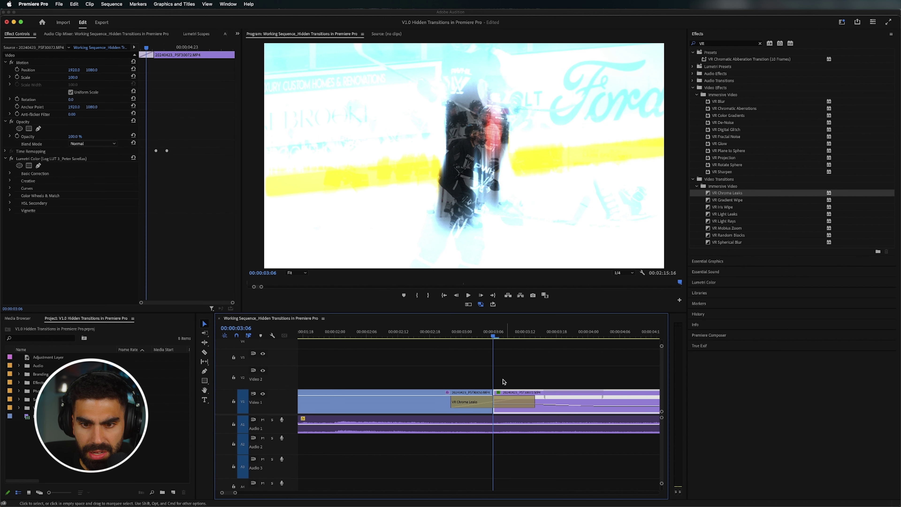
click(504, 402)
drag(76, 166, 86, 166)
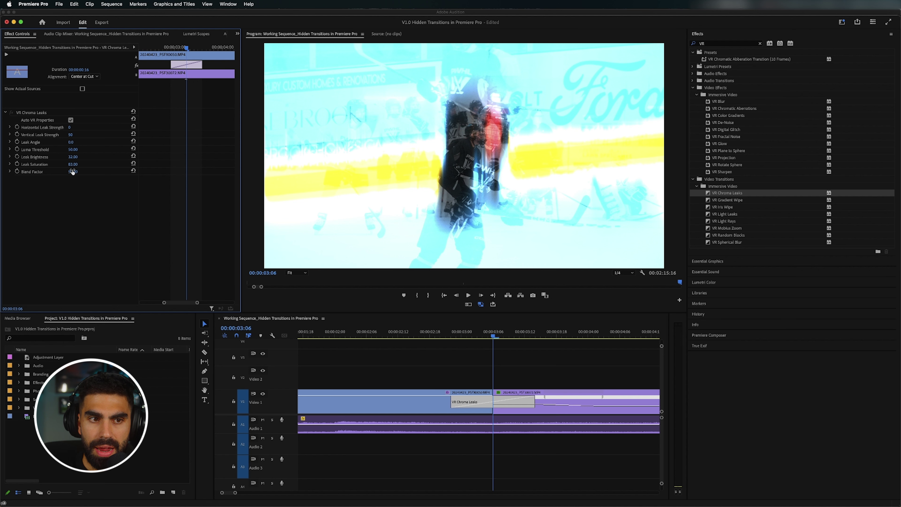
Preview the tuned chroma leaks transition from just before the cut
drag(385, 333, 340, 333)
key(space)
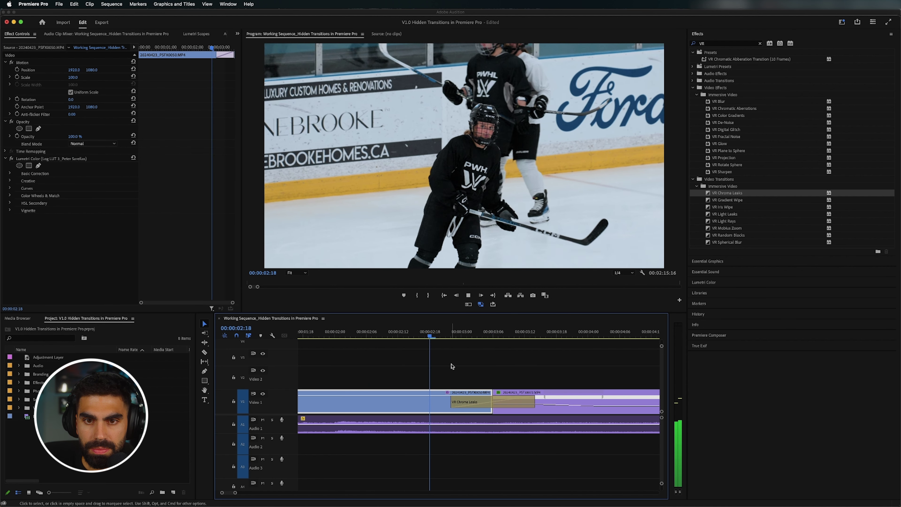
key(space)
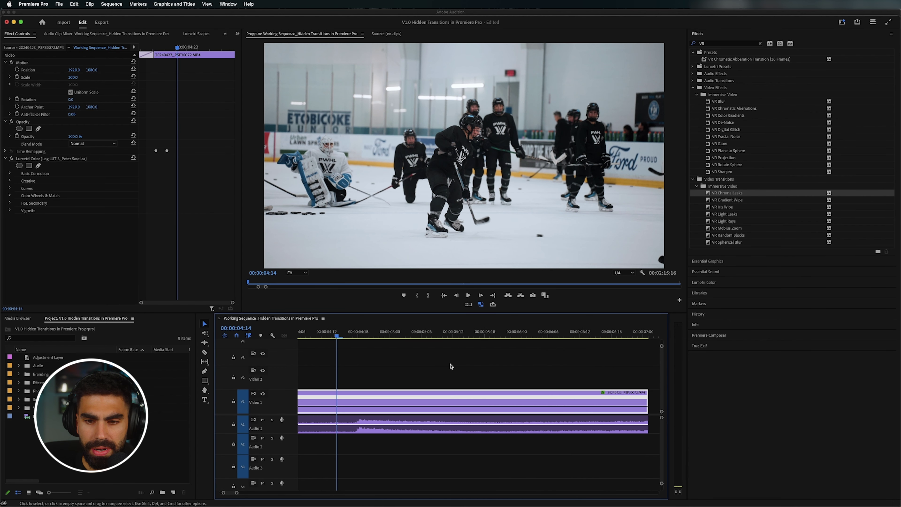
key(minus)
Trim the VR Chroma Leaks transition from 16 to 6 frames
click(399, 332)
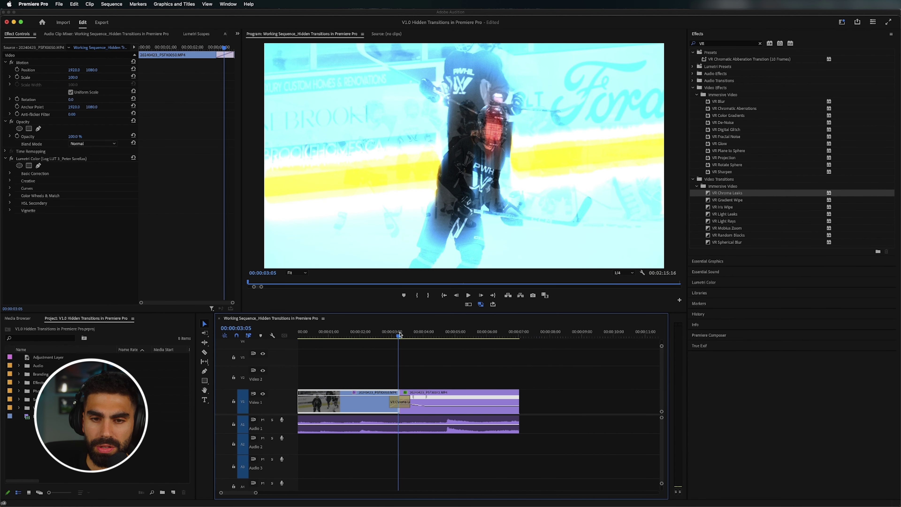
key(equal)
click(503, 404)
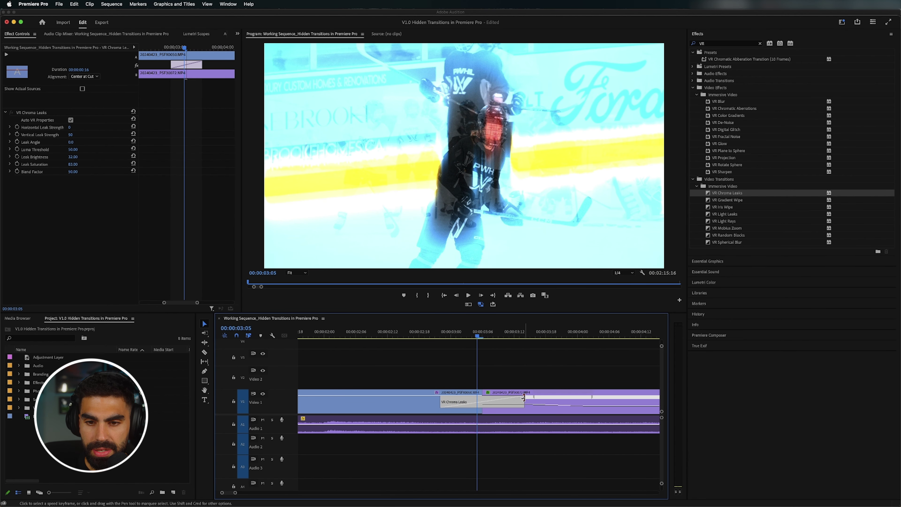
drag(523, 397, 498, 398)
Play back the cut to review the 6-frame transition
key(minus)
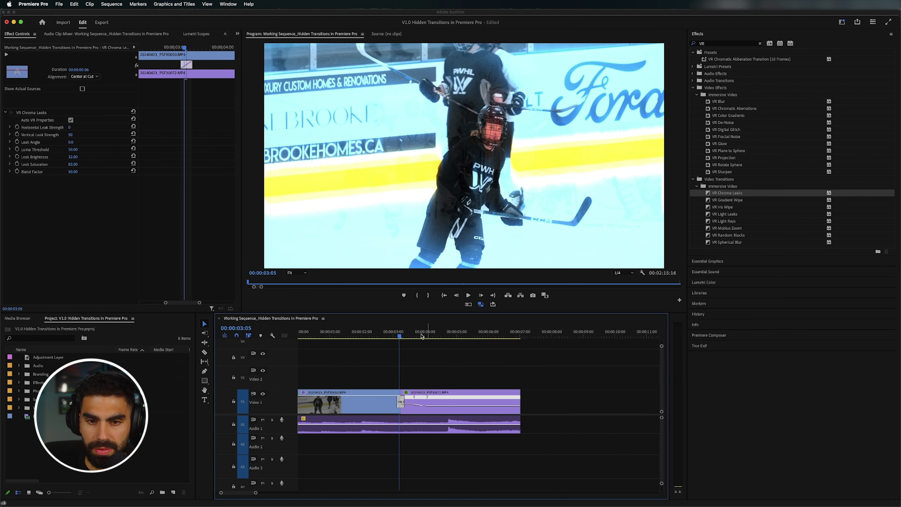
click(373, 334)
key(space)
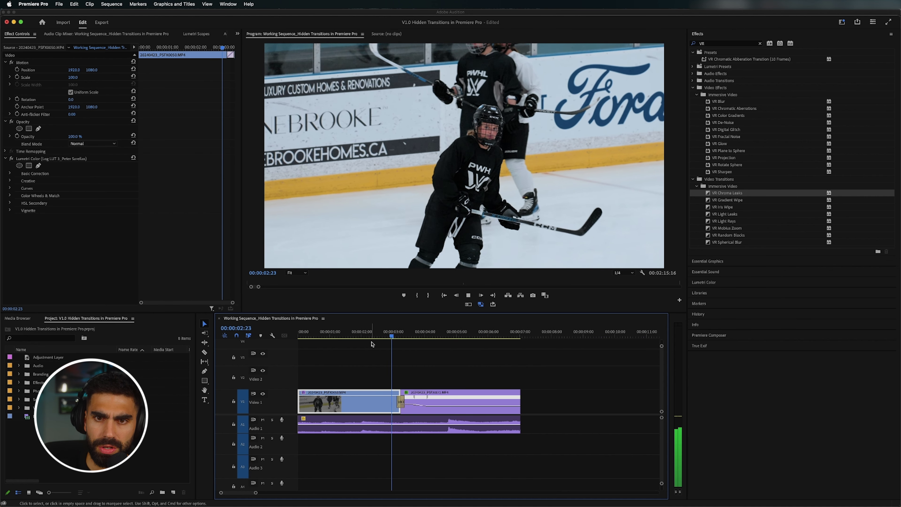
key(space)
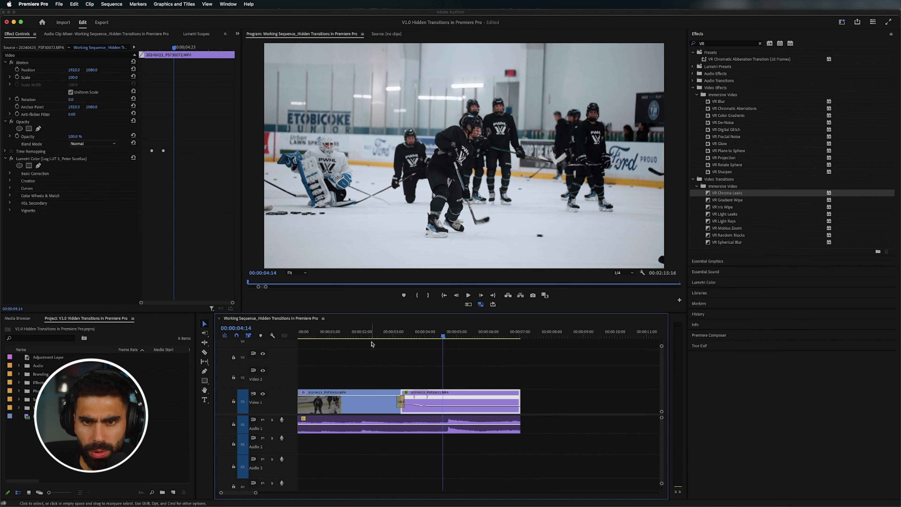
key(equal)
key(Up)
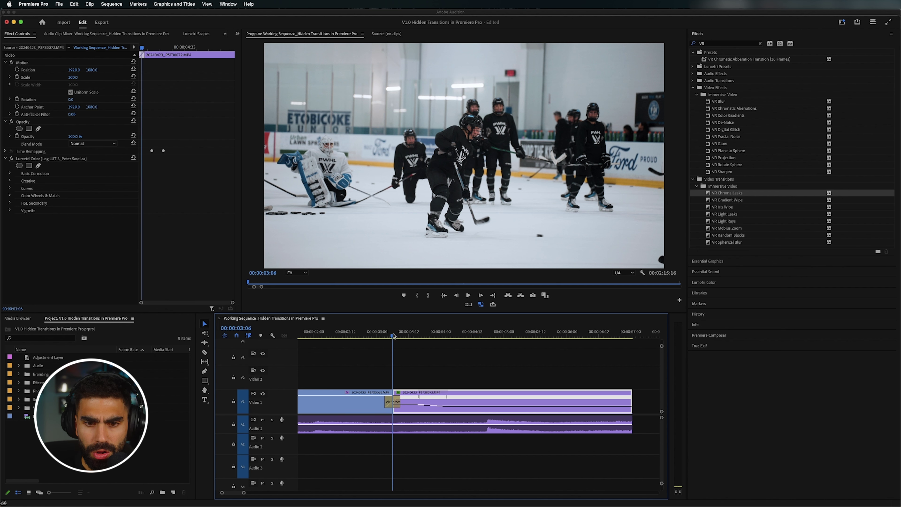
click(397, 403)
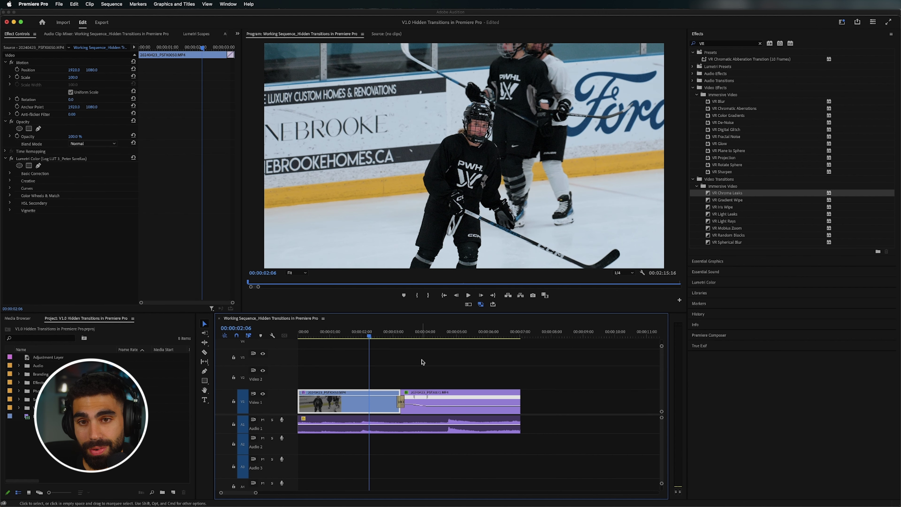
key(space)
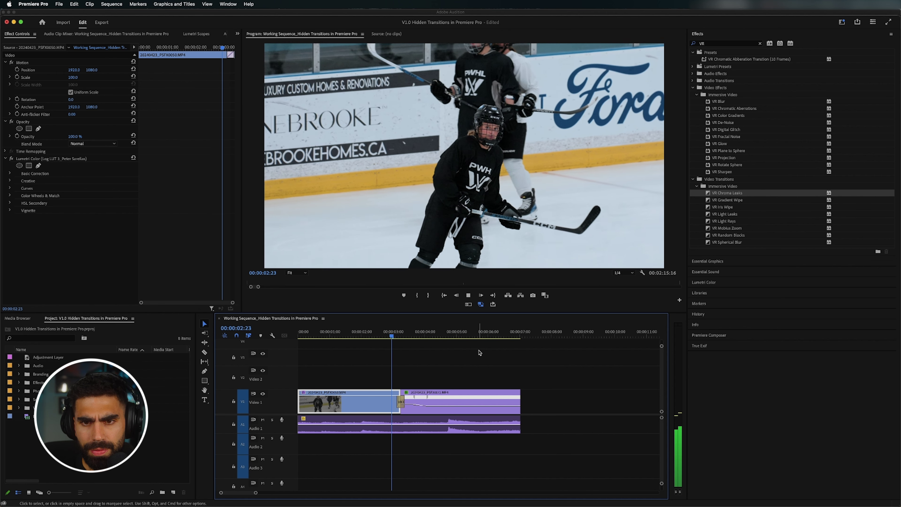
Drop an Adjustment Layer on Video 2 over the cut and apply VR Glow to it
key(space)
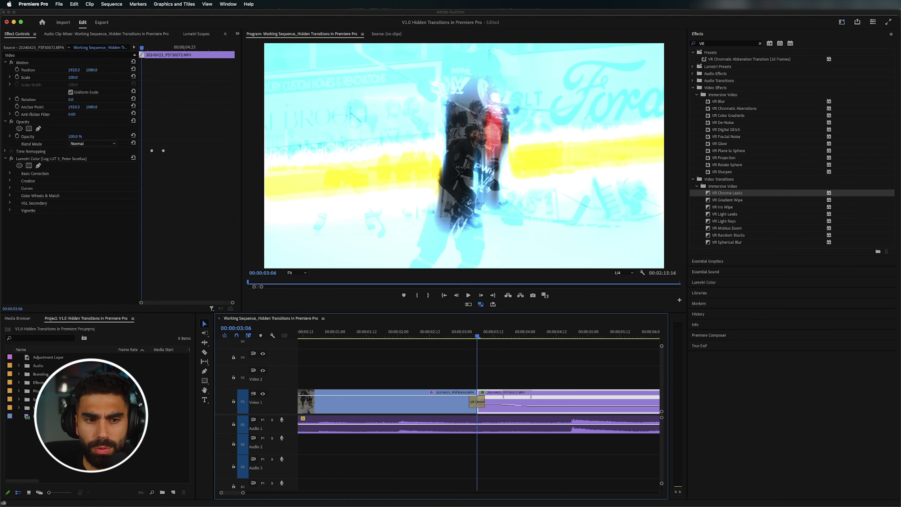
drag(48, 357, 452, 384)
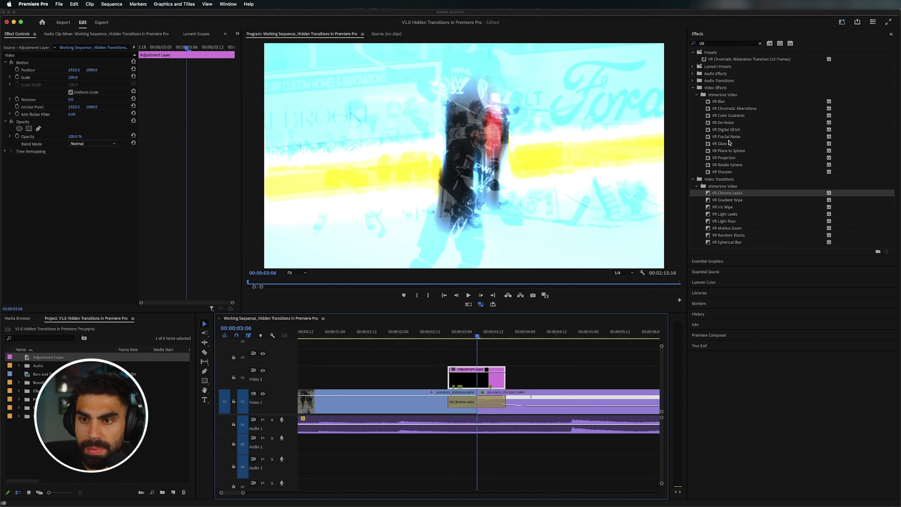
drag(720, 143, 462, 377)
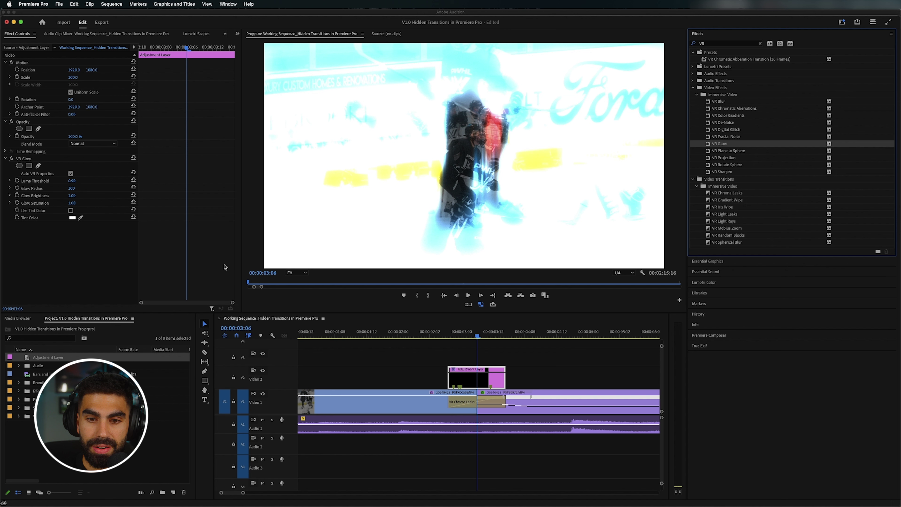
click(478, 402)
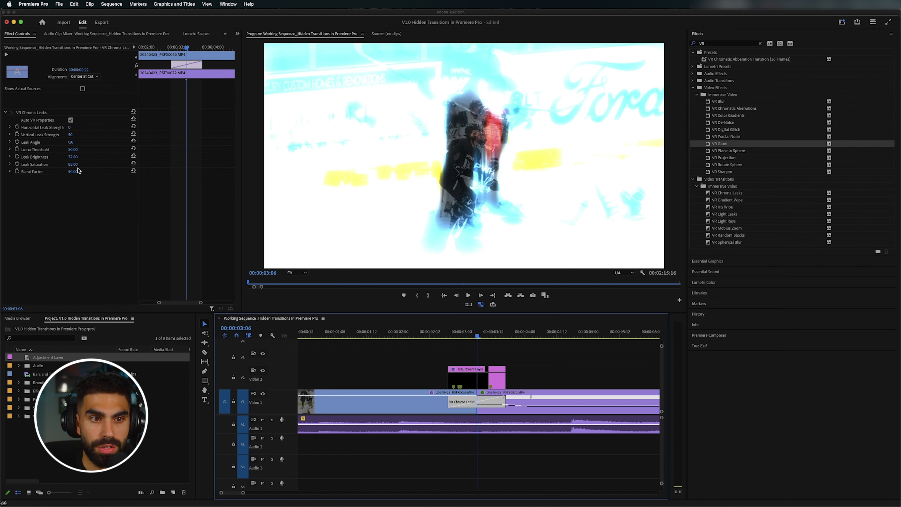
Raise Leak Saturation to 100, keyframe Luma Threshold at 0.95 on the cut, and enlarge Glow Radius
drag(76, 164, 96, 164)
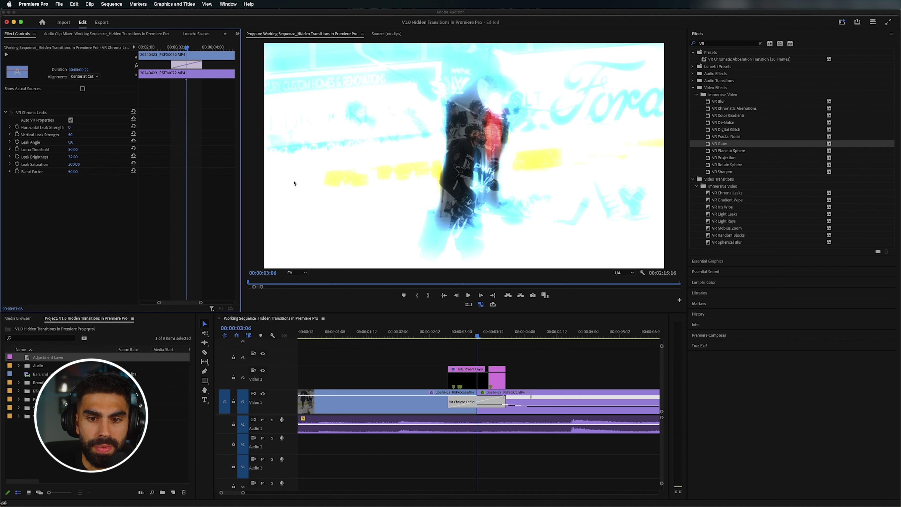
click(486, 383)
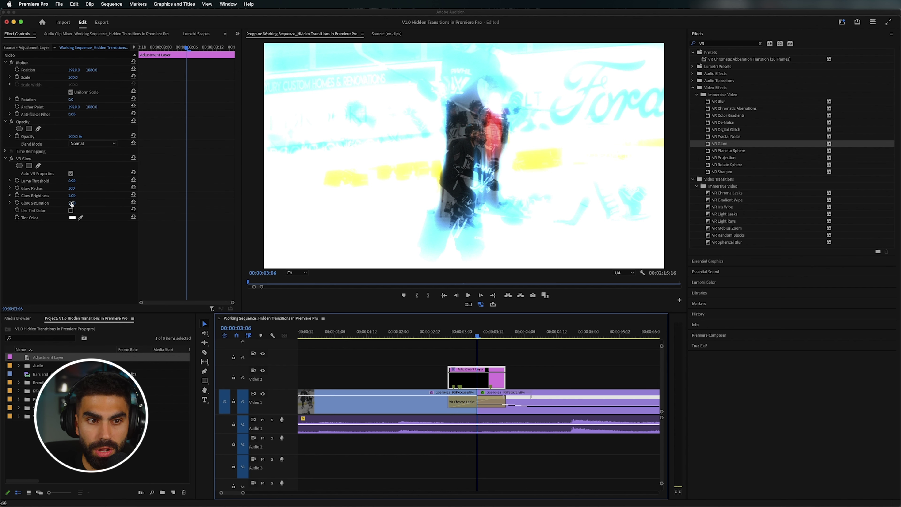
click(16, 180)
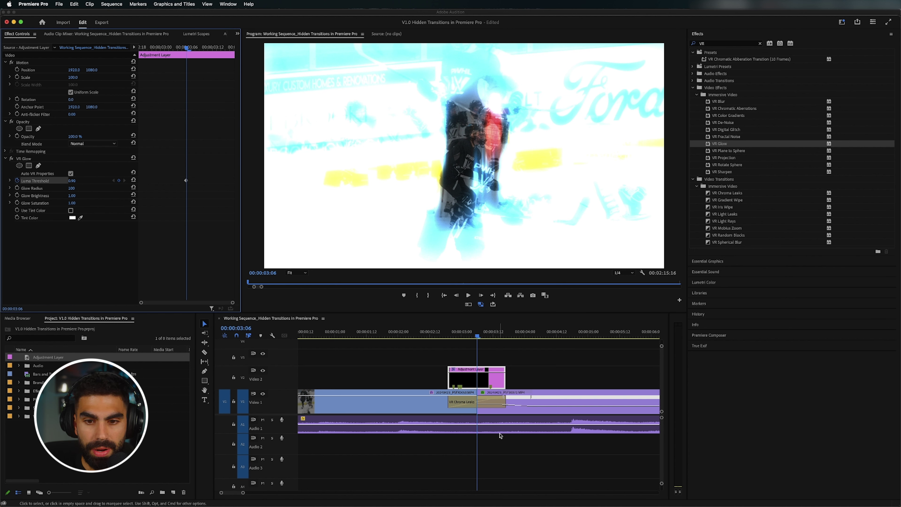
click(73, 181)
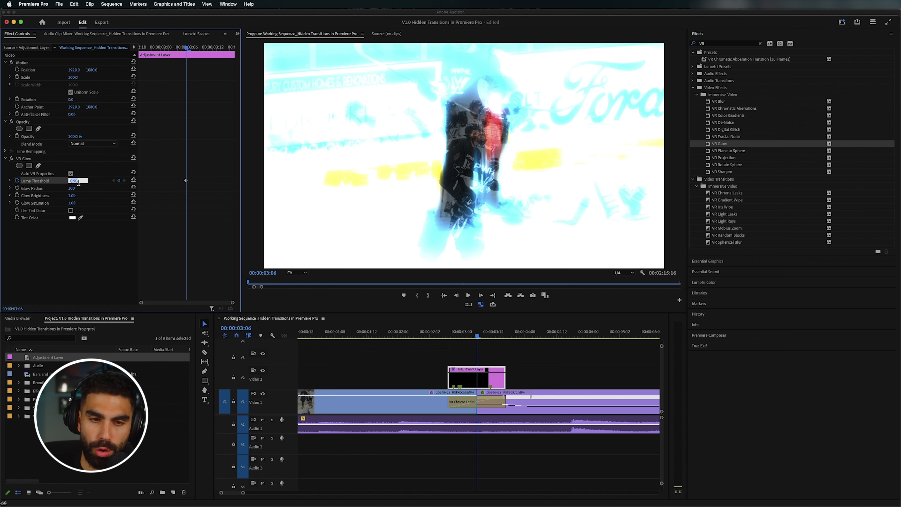
key(BackSpace)
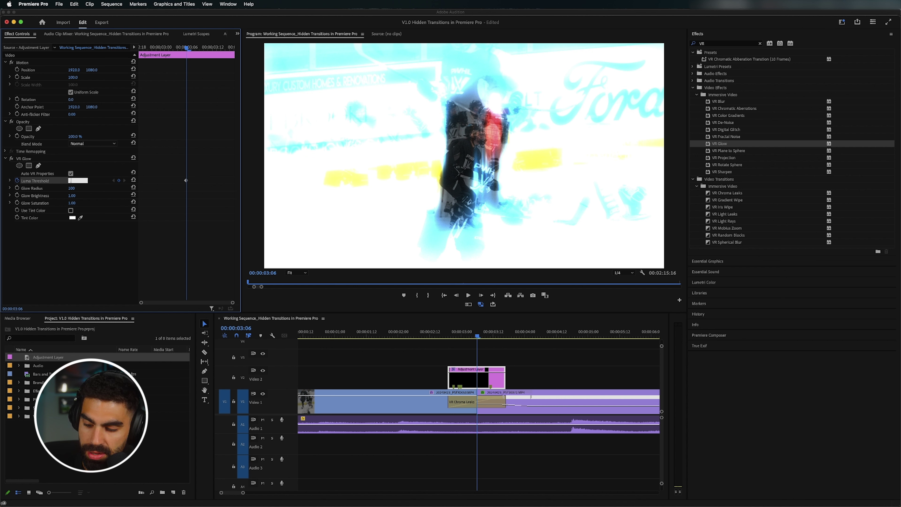
text(.95)
key(Return)
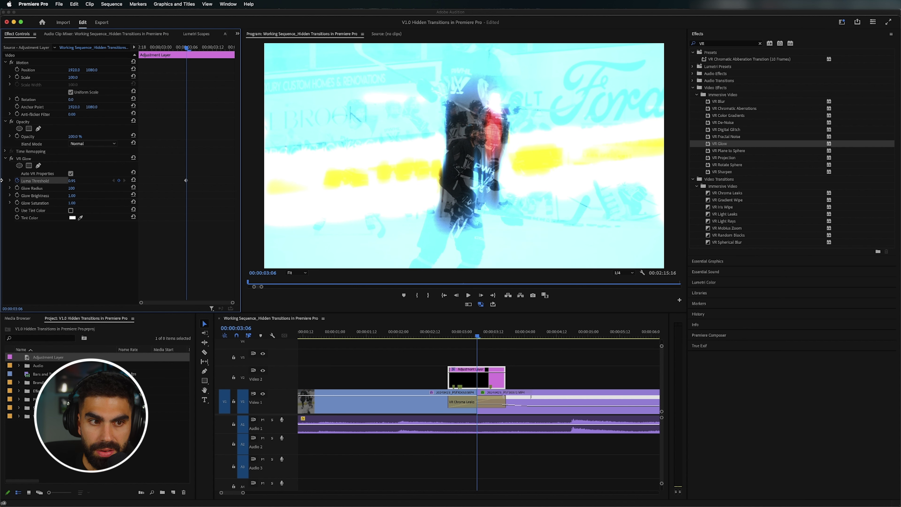
click(11, 158)
click(11, 159)
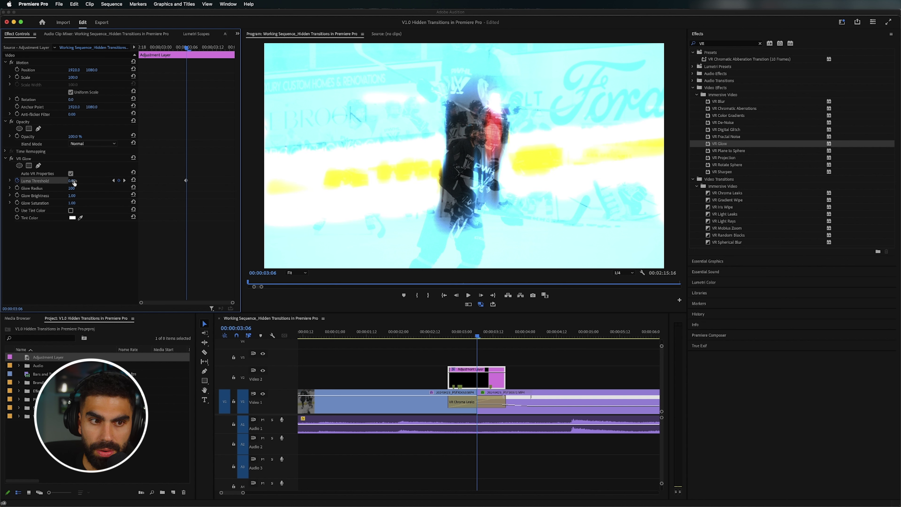
drag(72, 188, 149, 188)
Add Luma Threshold keyframes of 1.00 before and after the cut
click(147, 47)
click(72, 180)
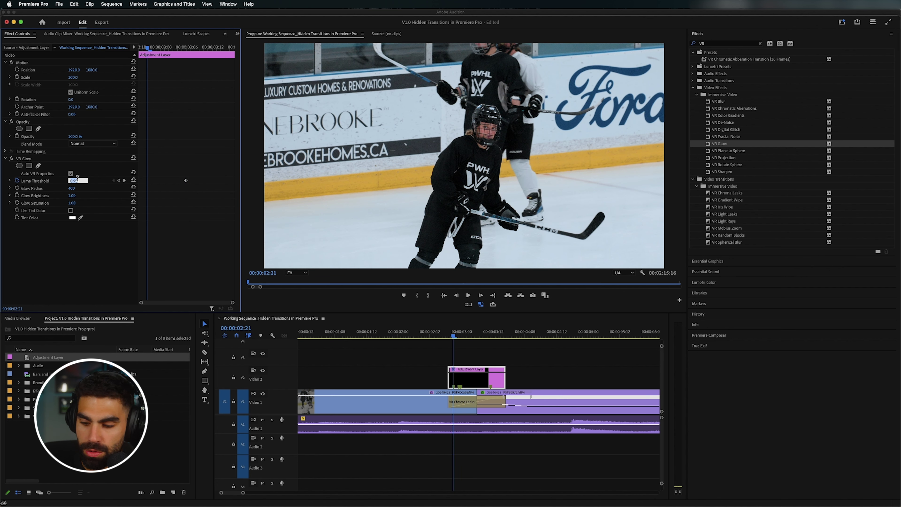
text(1)
key(Return)
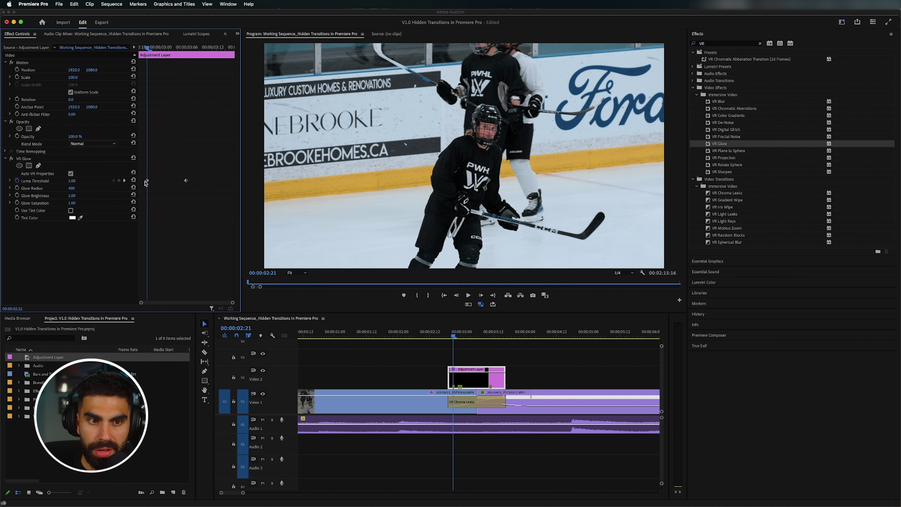
drag(148, 181, 138, 181)
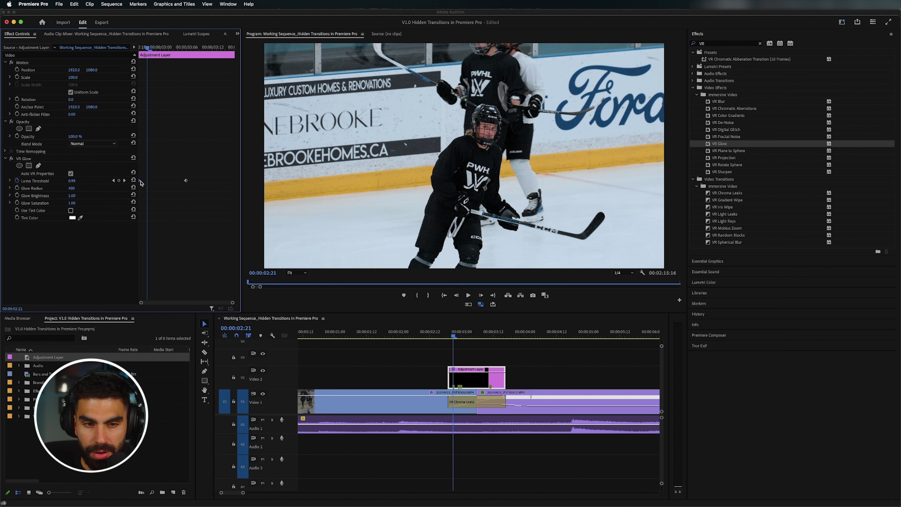
click(226, 47)
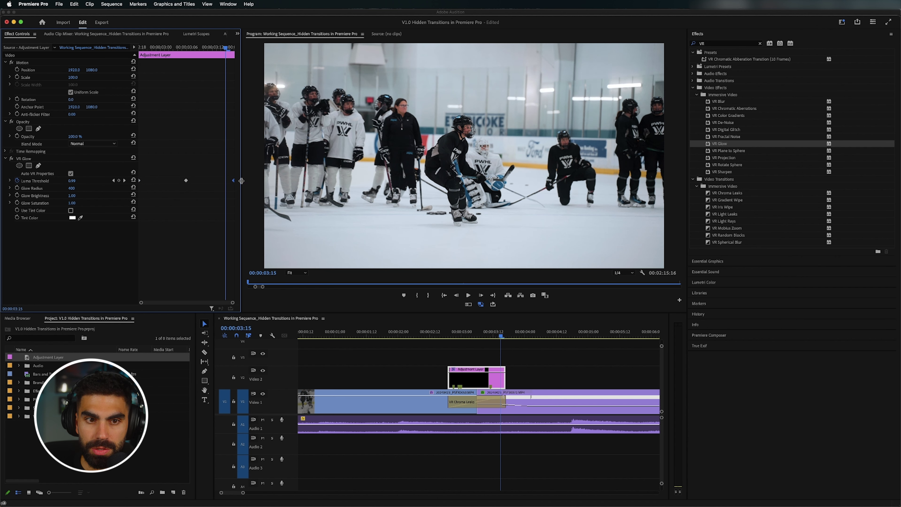
drag(225, 182, 190, 184)
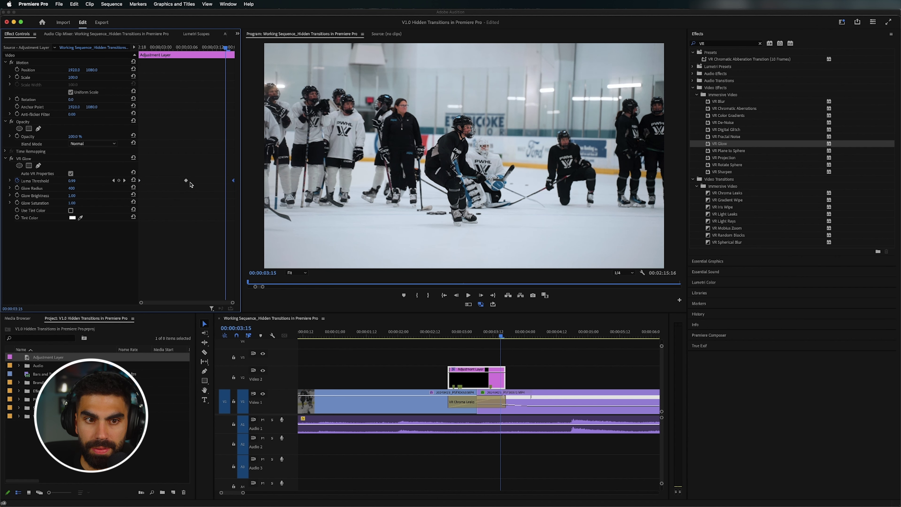
Apply Ease In and Ease Out to the Luma Threshold keyframes
right_click(141, 182)
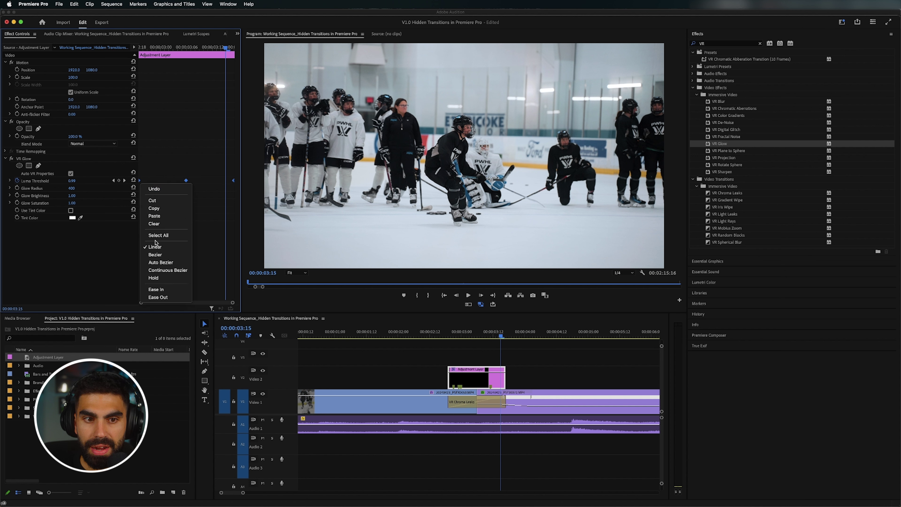
click(166, 267)
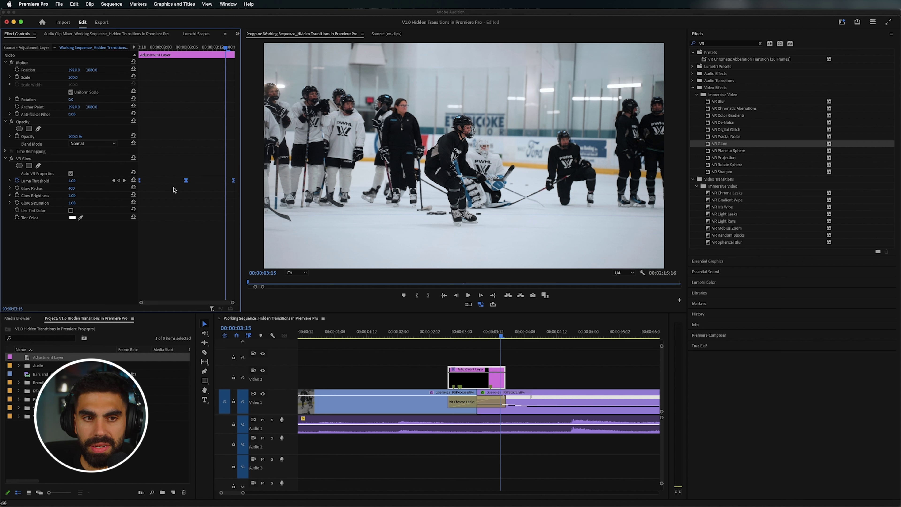
right_click(186, 180)
click(203, 295)
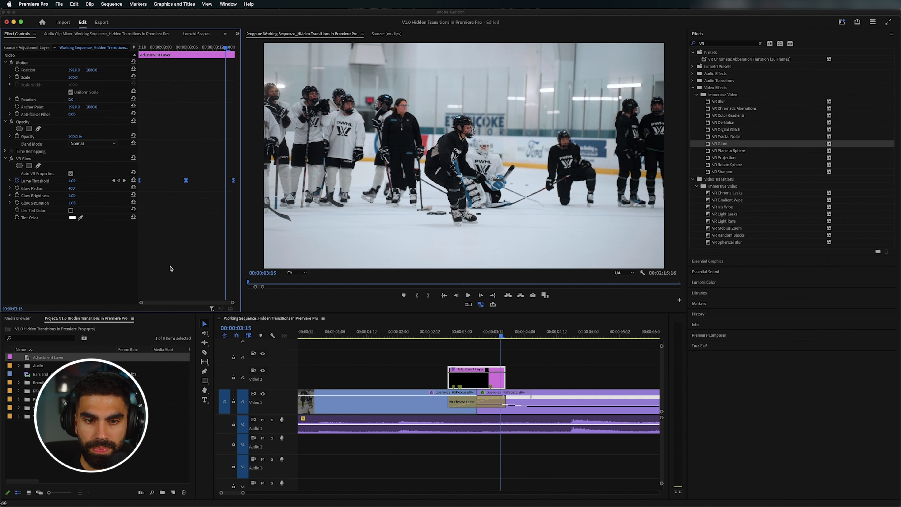
mouse_move(424, 332)
mouse_down()
mouse_move(401, 332)
mouse_move(414, 333)
mouse_up()
Replay the glow over the cut and select the adjustment layer at frame 03:06
key(space)
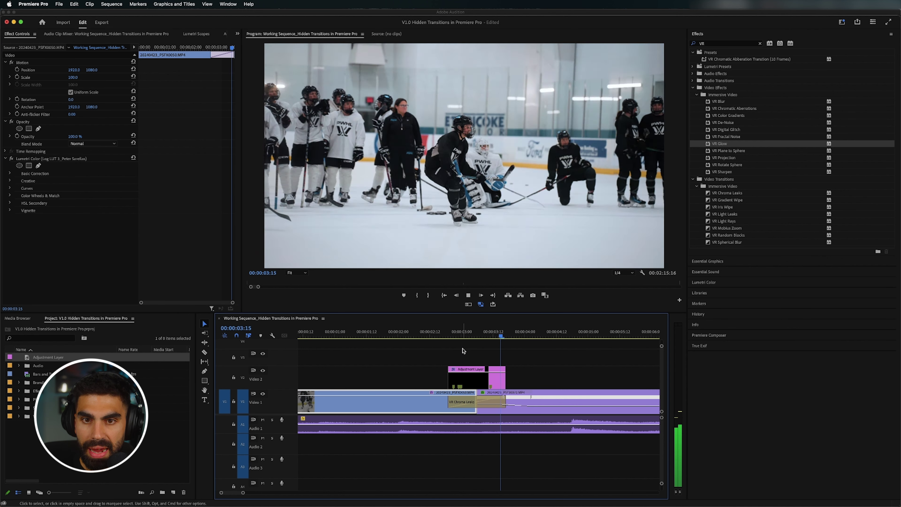
key(Up)
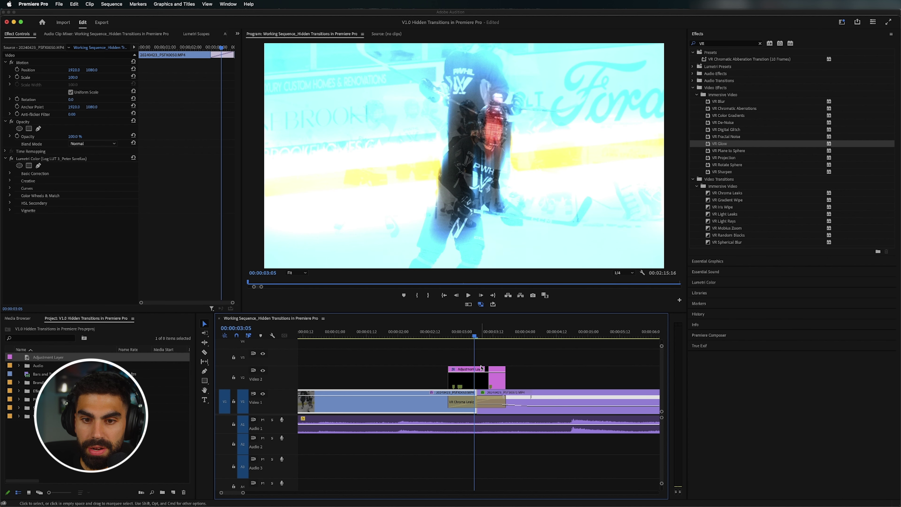
click(481, 383)
key(Right)
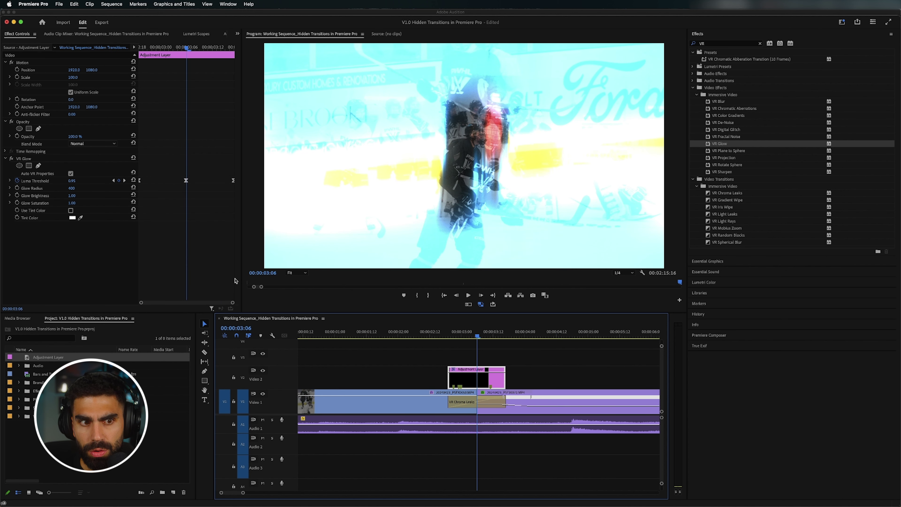
Enable Use Tint Color and set the VR Glow tint to red
click(71, 211)
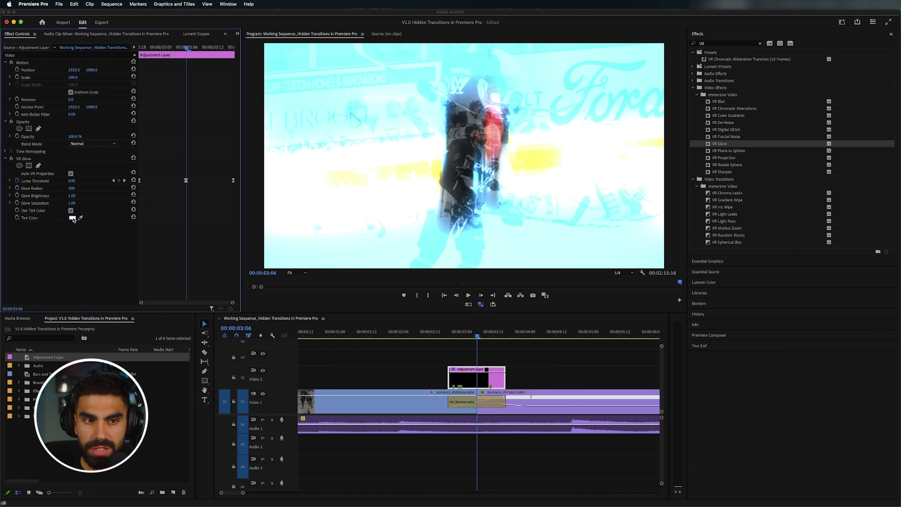
click(72, 219)
drag(465, 276, 468, 306)
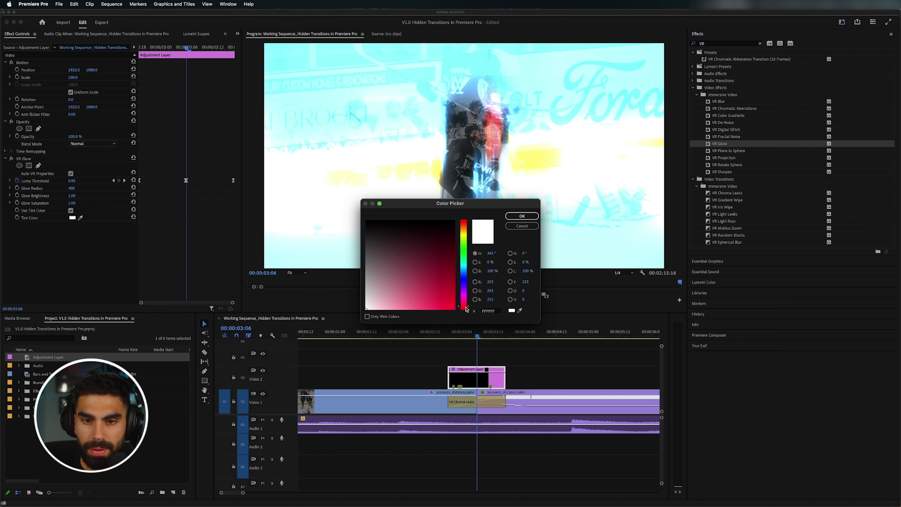
click(442, 289)
click(518, 217)
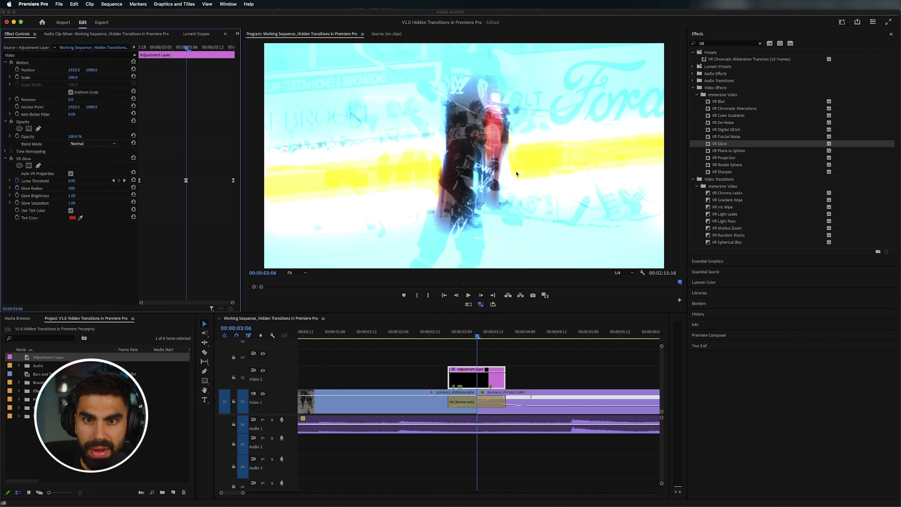
click(70, 210)
click(71, 210)
Set the glow's Luma Threshold to 0.90 at this frame
drag(71, 181, 65, 180)
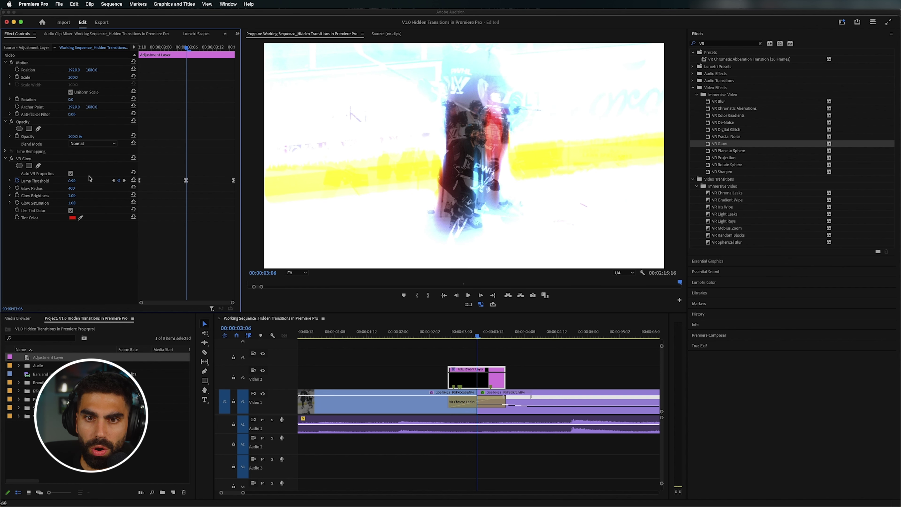
drag(70, 181, 36, 181)
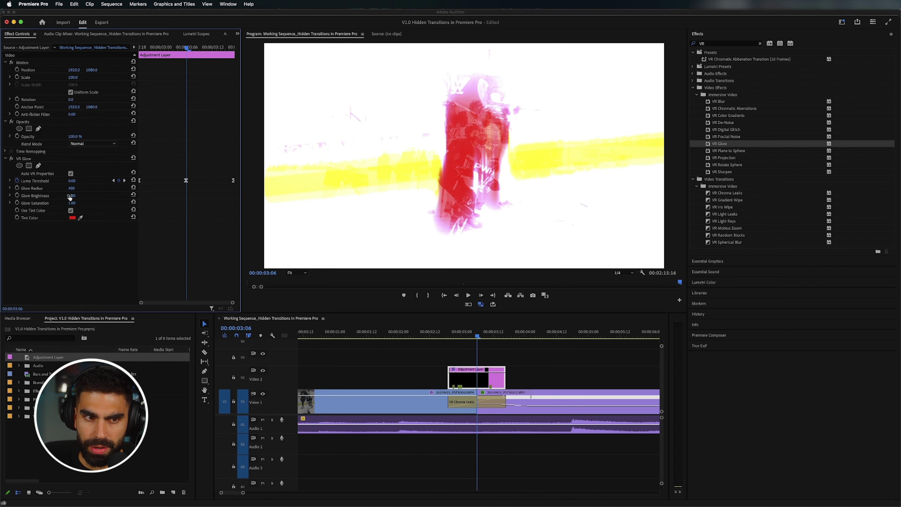
click(76, 180)
key(BackSpace)
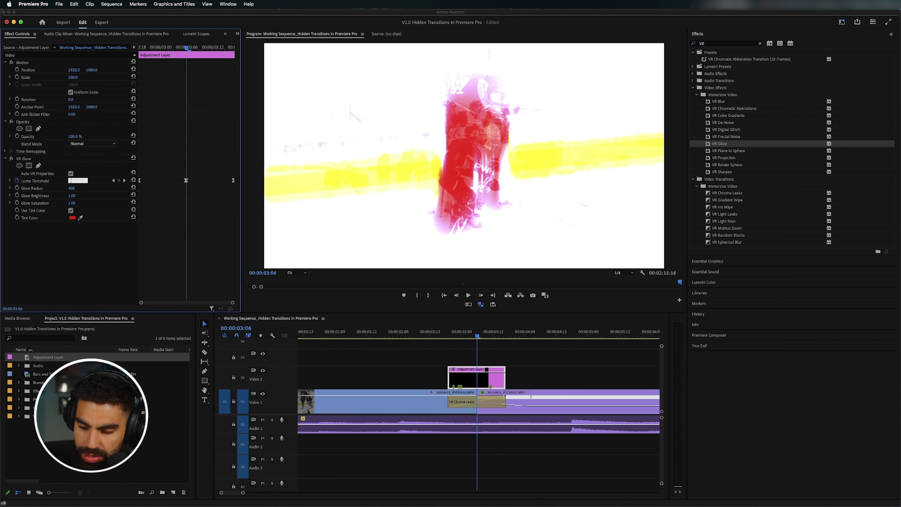
text(.9)
key(Return)
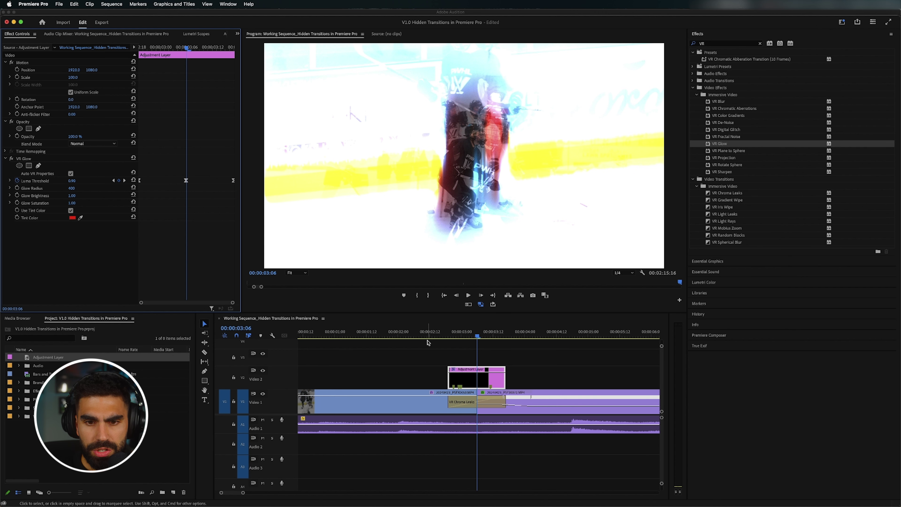
click(385, 334)
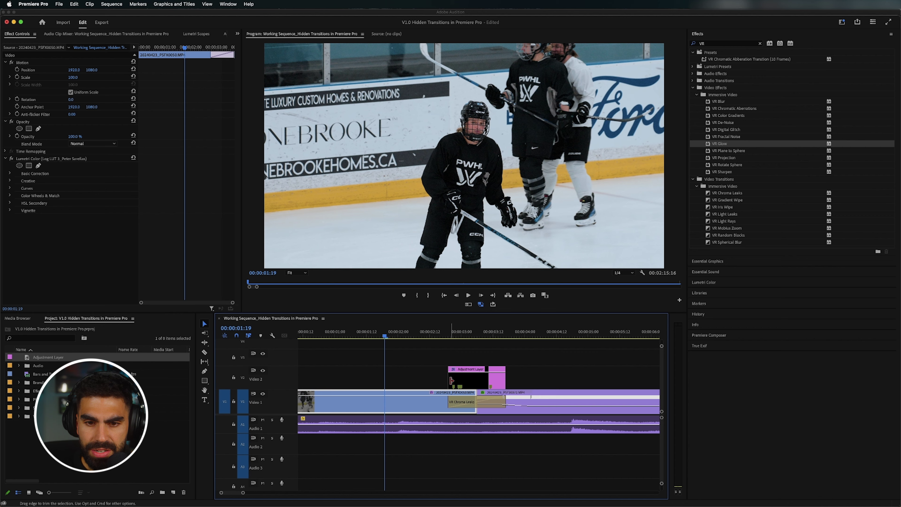
key(space)
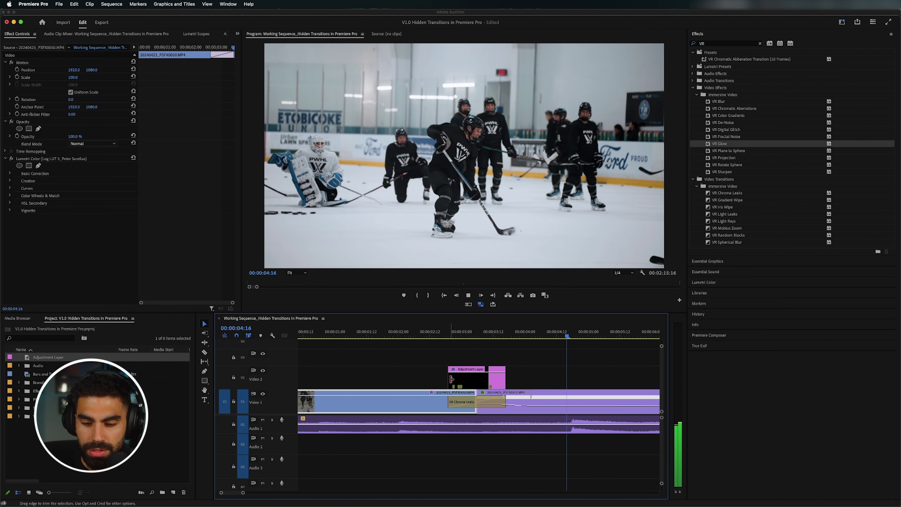
key(minus)
key(minus)
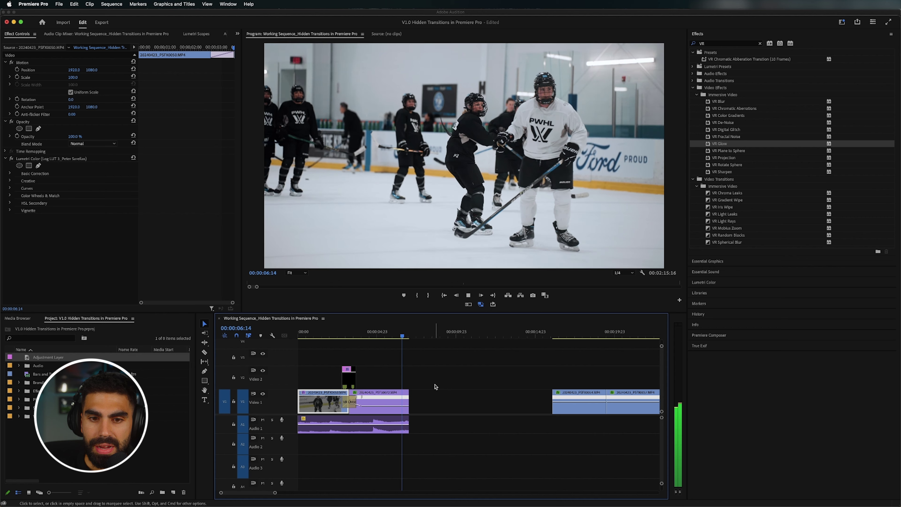
click(436, 387)
key(minus)
key(equal)
key(equal)
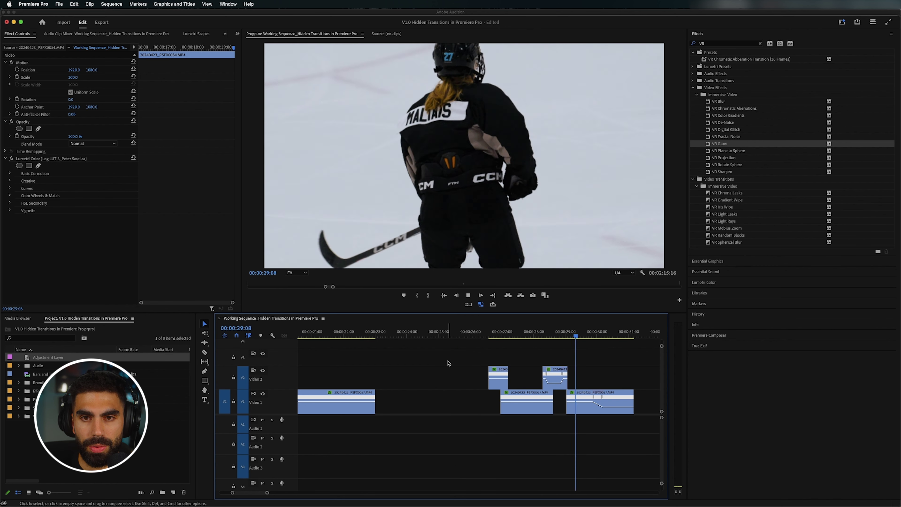
Create a new Adjustment Layer in the Project panel with the playhead at 00:00:27:01
key(space)
click(503, 332)
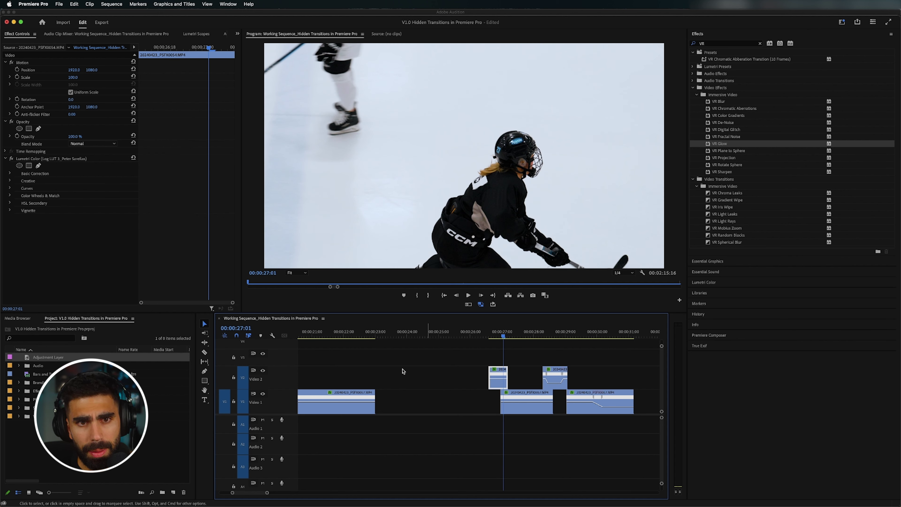
click(34, 358)
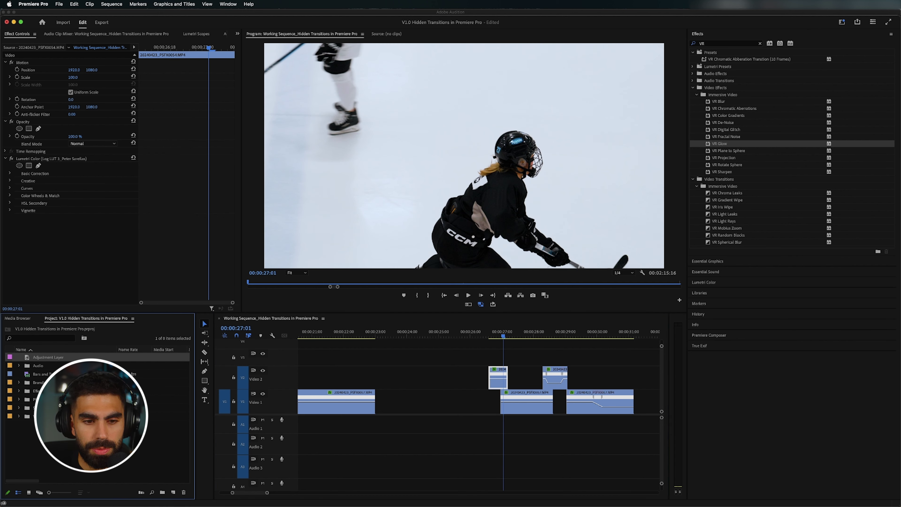
key(super+shift+a)
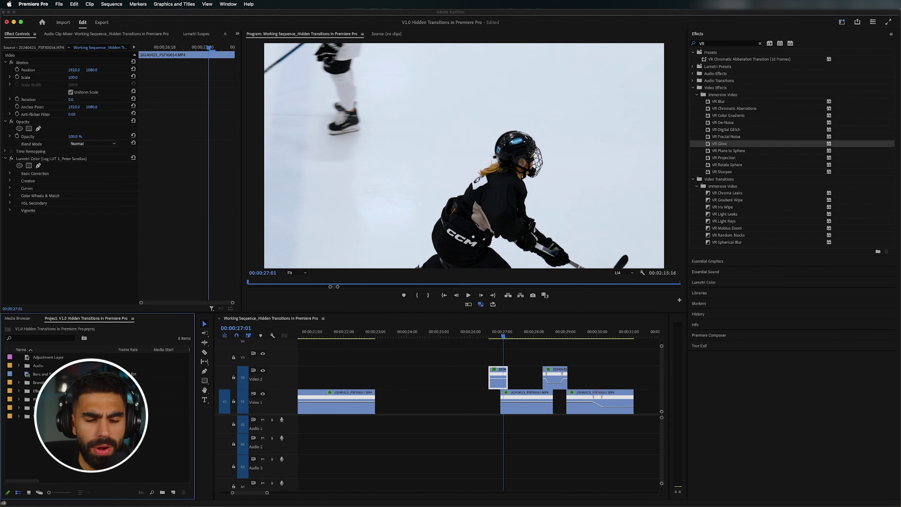
click(174, 493)
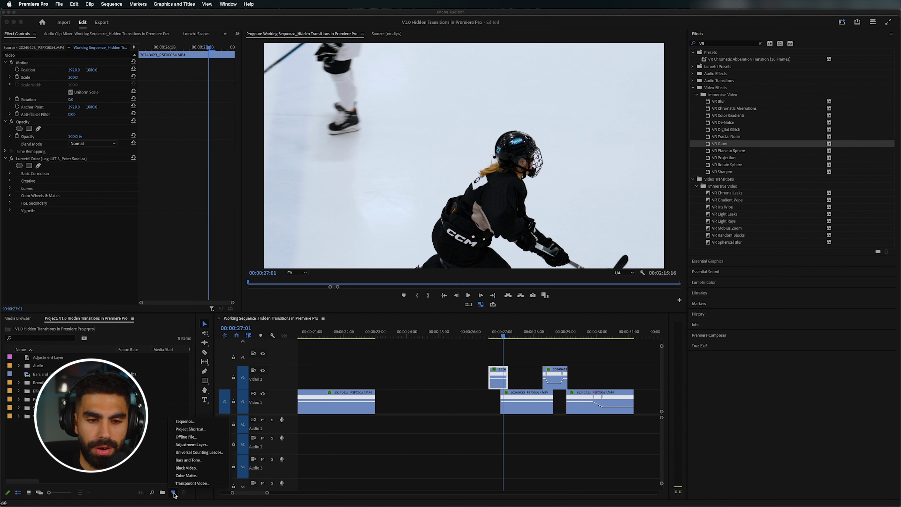
click(192, 448)
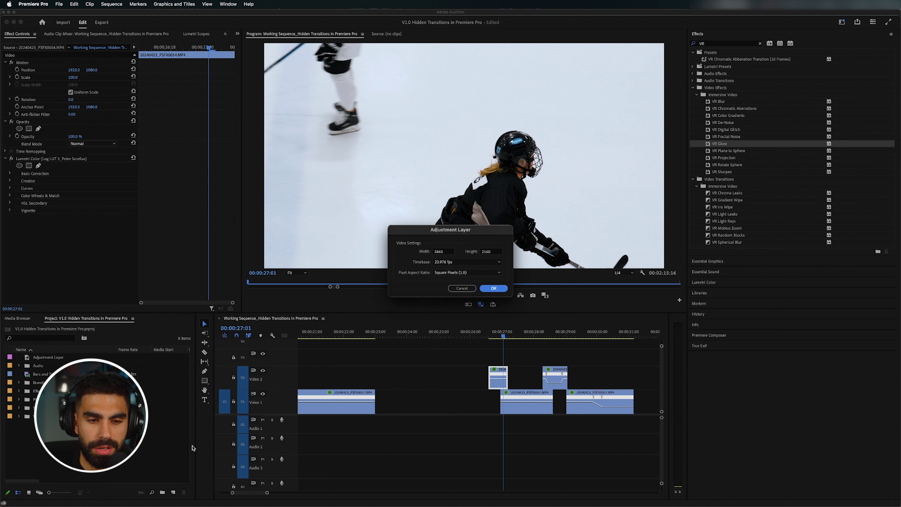
click(488, 289)
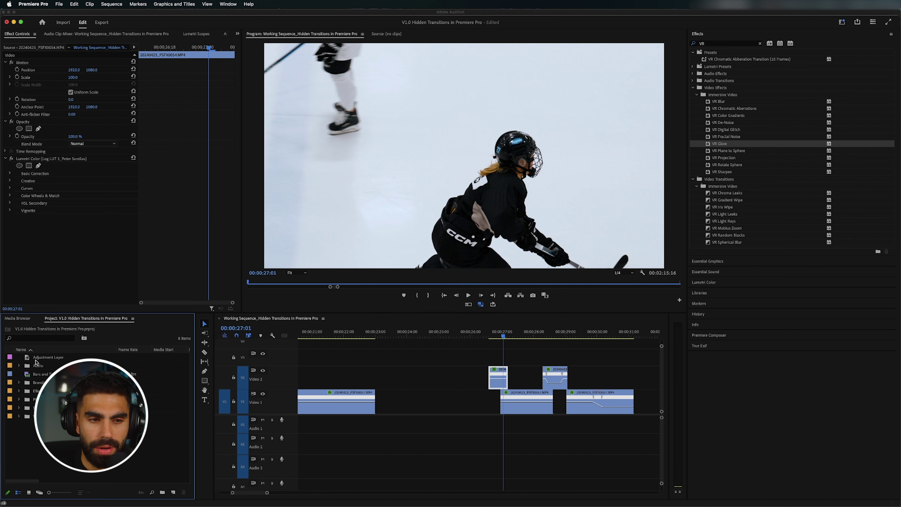
Place the adjustment layer on V3 at the cut and trim its start to 27:02
drag(36, 361, 511, 362)
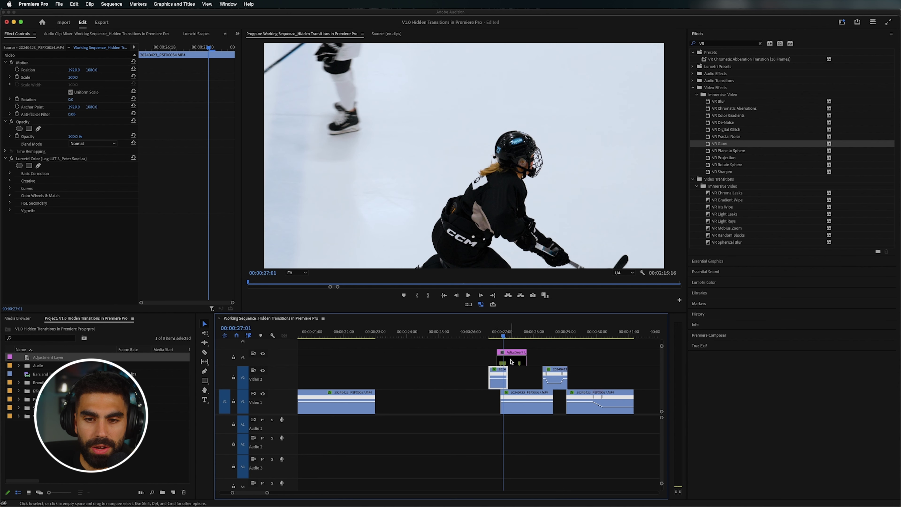
key(equal)
key(equal)
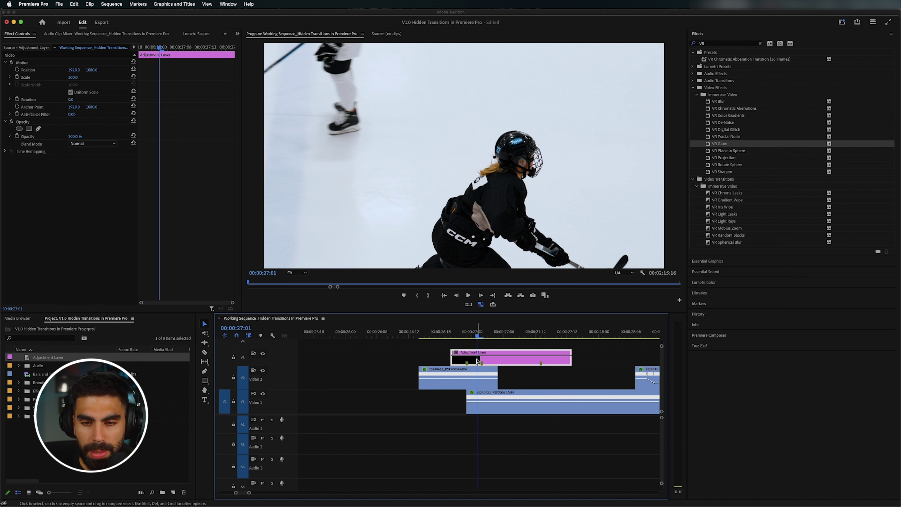
drag(454, 358, 491, 356)
click(492, 336)
key(=)
click(487, 337)
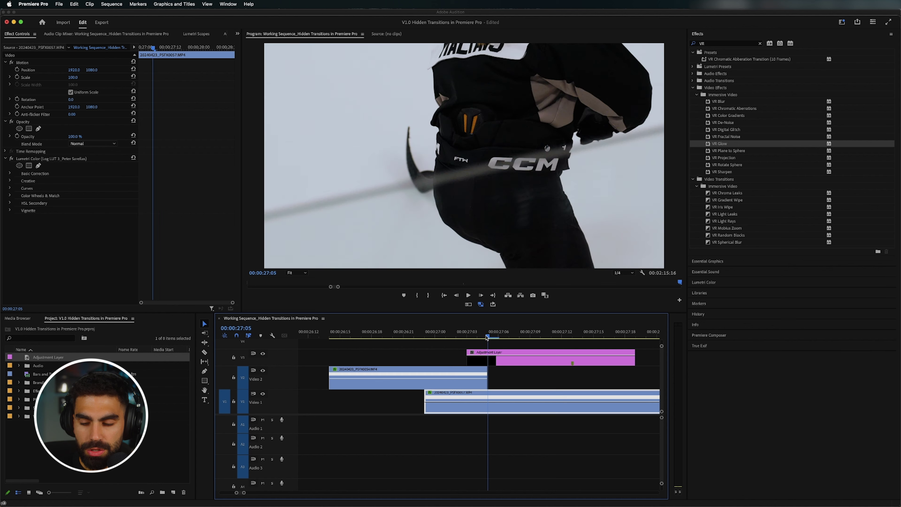
key(Left)
key(Left)
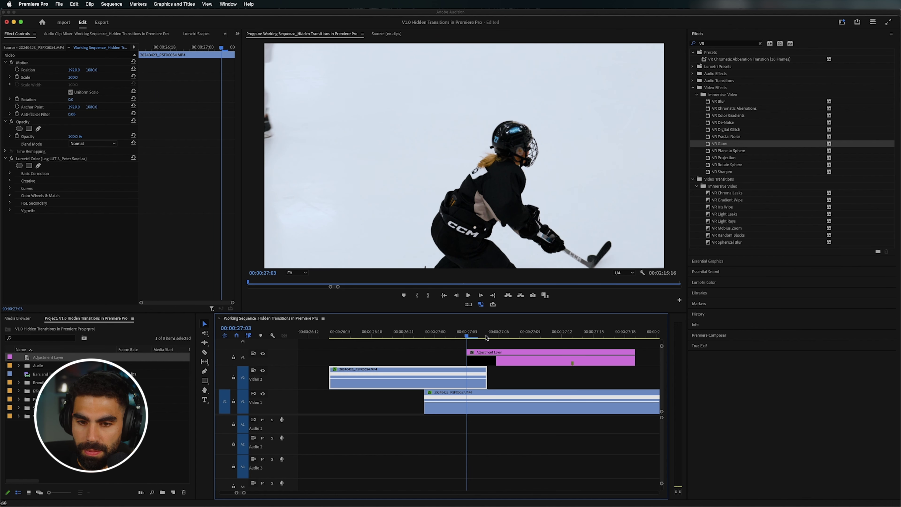
key(Left)
drag(468, 359, 462, 359)
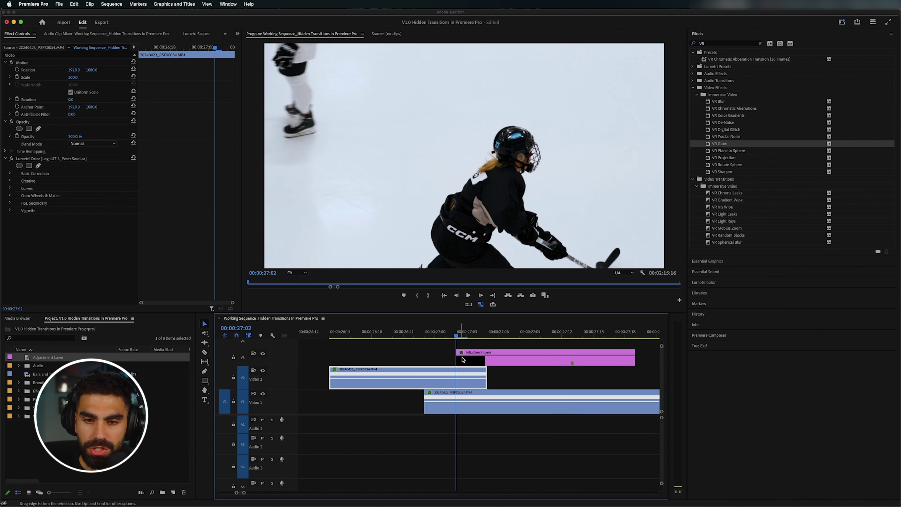
Split the adjustment layer at 27:08 and delete the trailing piece
click(462, 359)
key(Right)
key(Right)
key(Right)
key(Right)
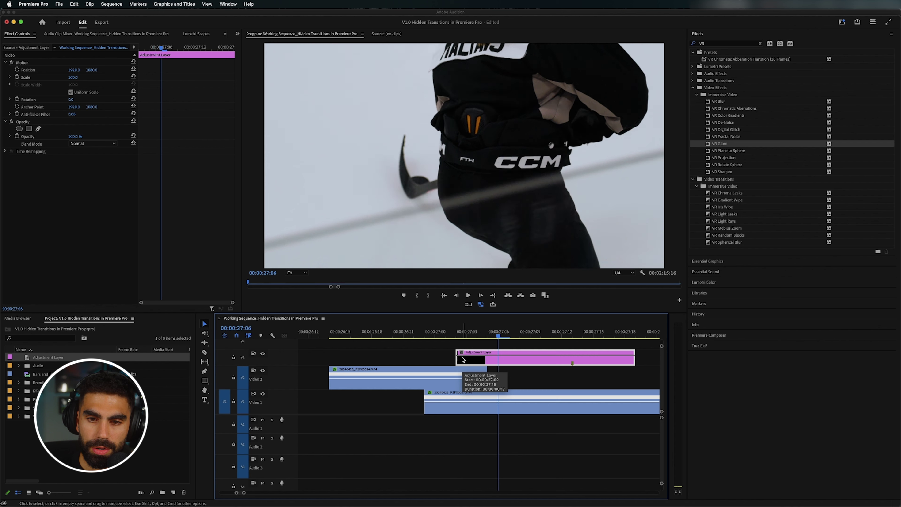
key(Right)
key(Right)
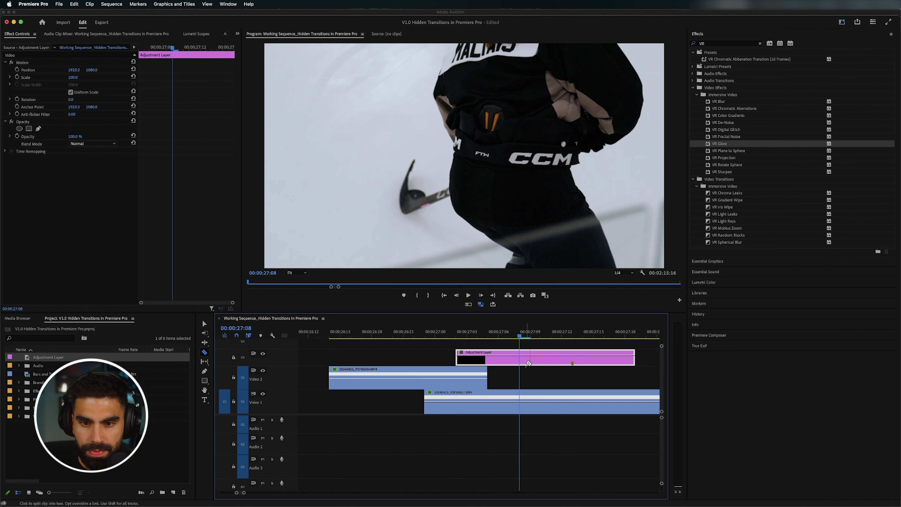
key(super+k)
key(Delete)
click(511, 359)
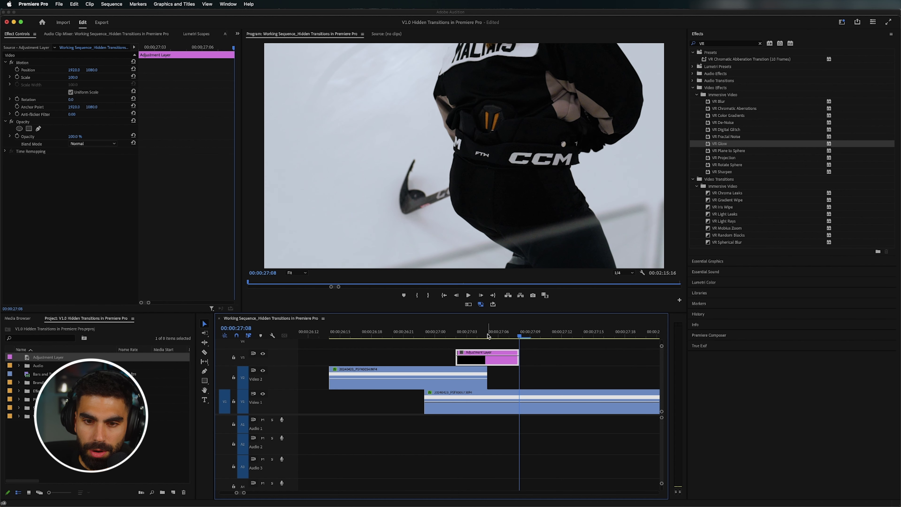
key(Left)
key(Left)
key(Left)
Drag VR Digital Glitch onto the V3 adjustment layer and scrub across the cut to preview it
click(724, 187)
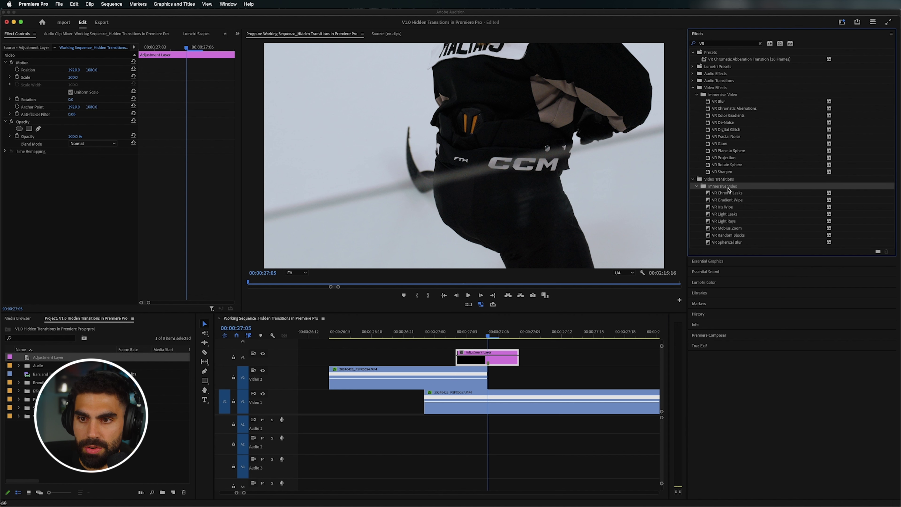
click(732, 131)
drag(733, 131, 473, 358)
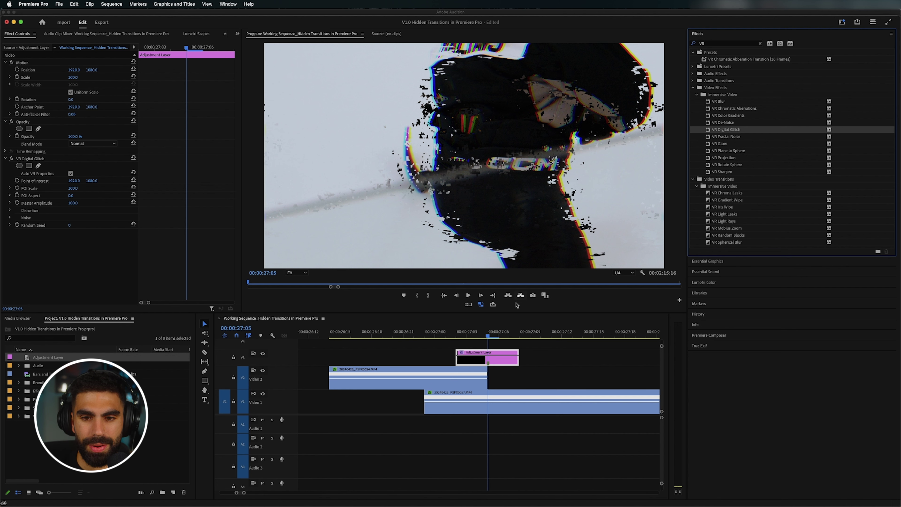
mouse_move(470, 333)
mouse_down()
mouse_move(458, 334)
mouse_move(493, 334)
mouse_move(483, 335)
mouse_up()
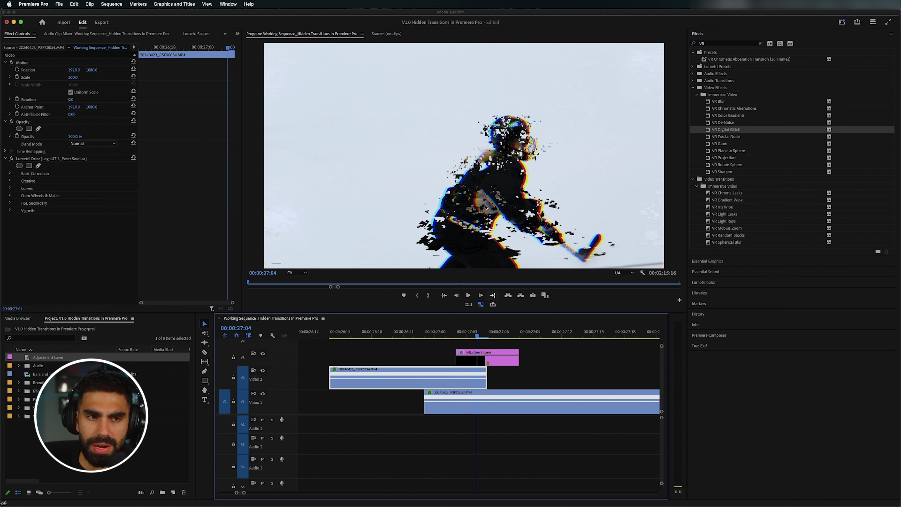
click(473, 360)
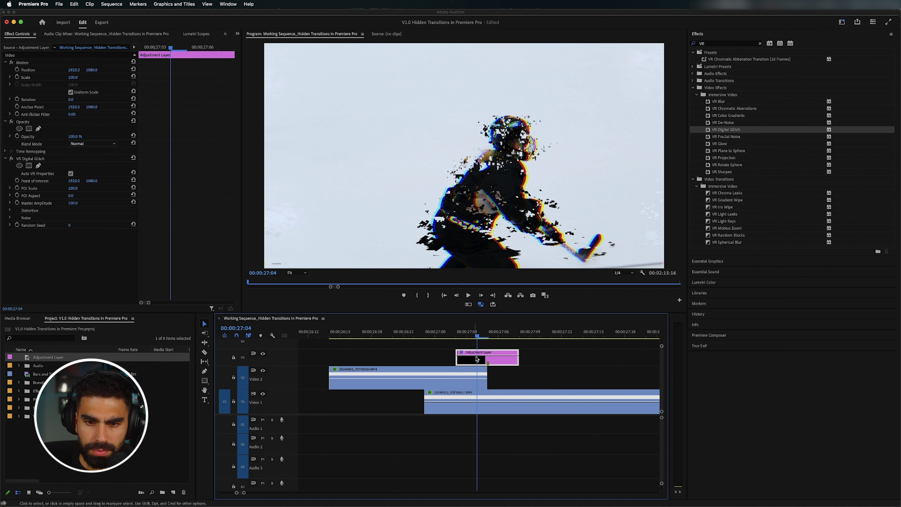
click(489, 337)
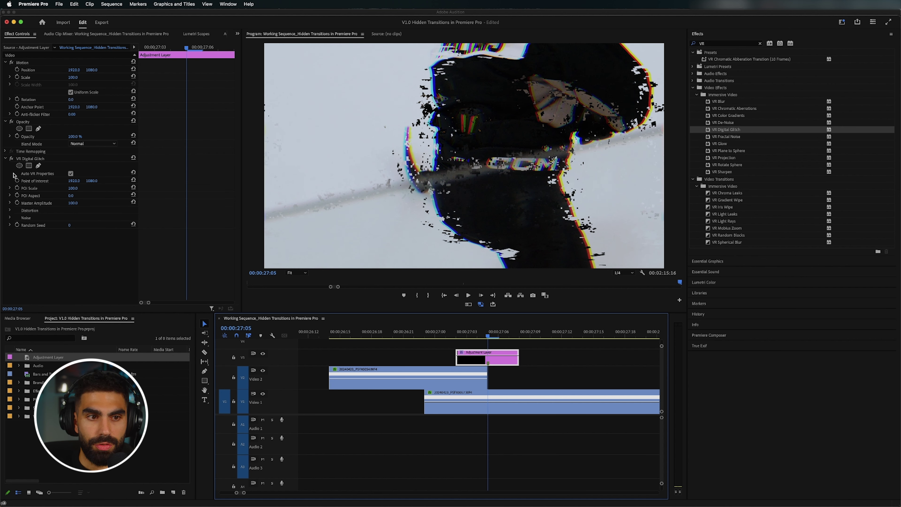
Add Master Amplitude keyframes of 0 at the adjustment layer's first and last frames
click(16, 203)
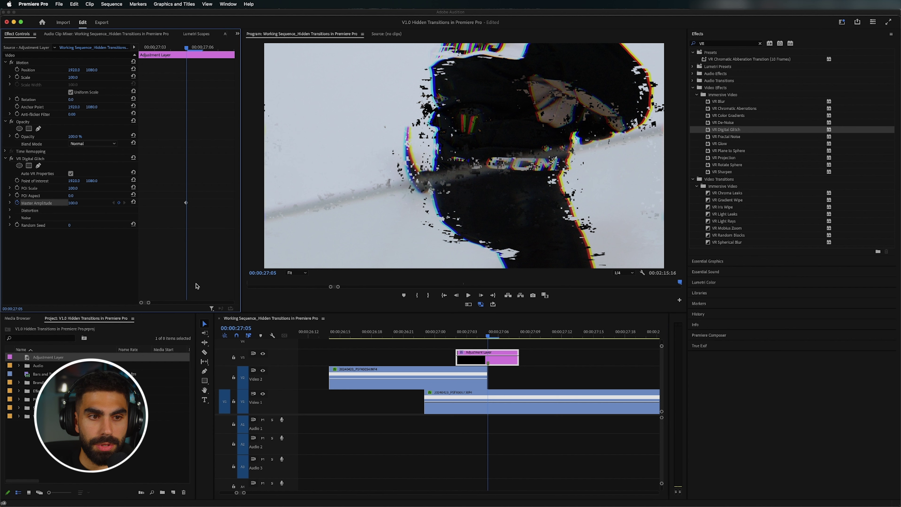
key(Left)
key(Left)
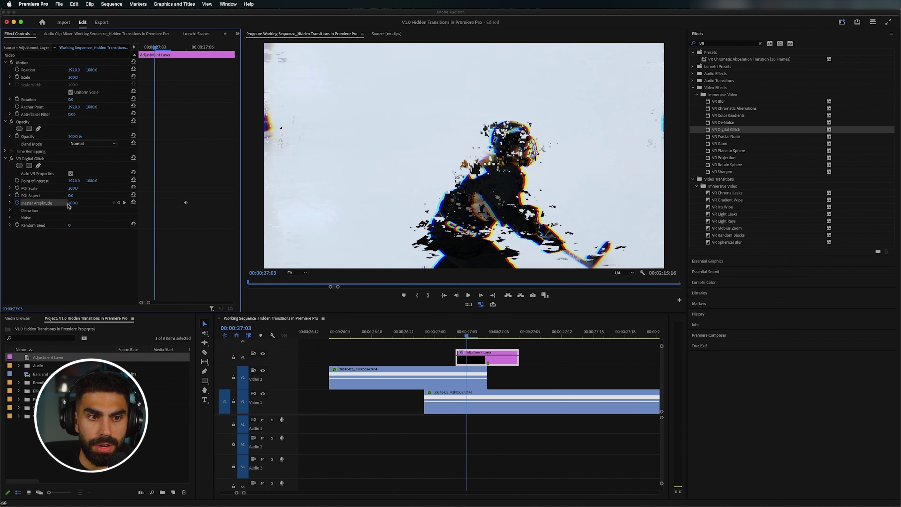
click(71, 203)
text(0)
key(Return)
drag(155, 203, 139, 203)
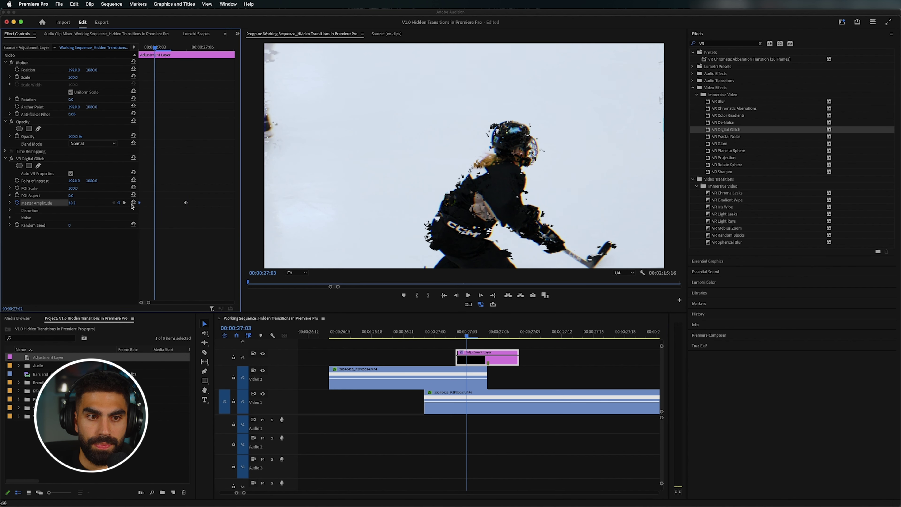
click(218, 47)
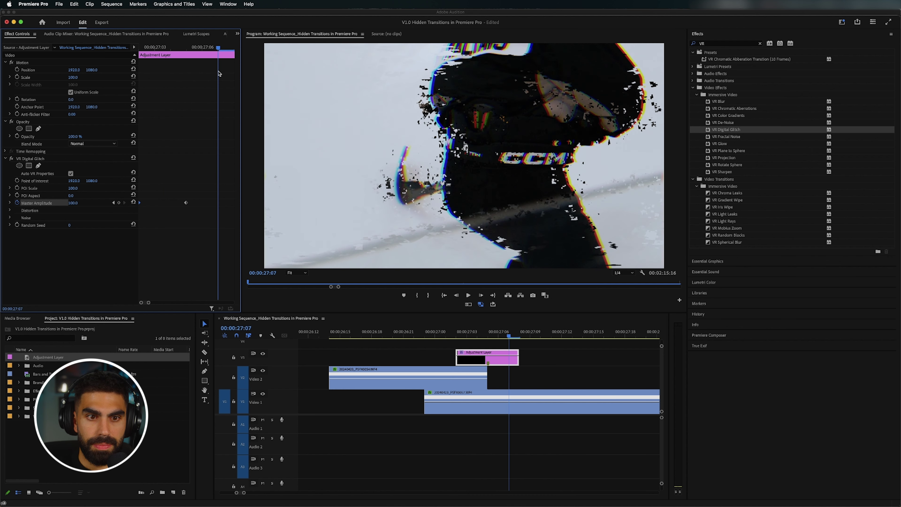
key(ctrl+v)
drag(218, 203, 233, 205)
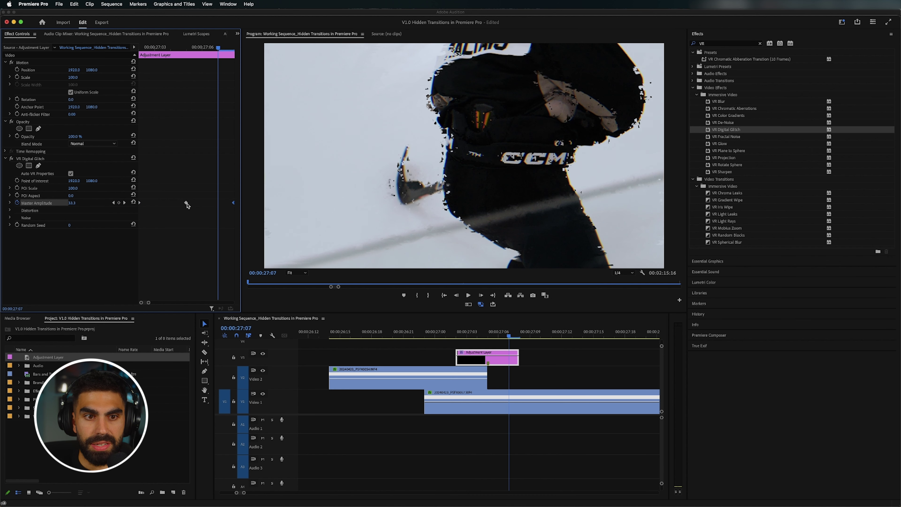
Apply Ease In and Ease Out to the Master Amplitude keyframes
right_click(142, 205)
click(156, 271)
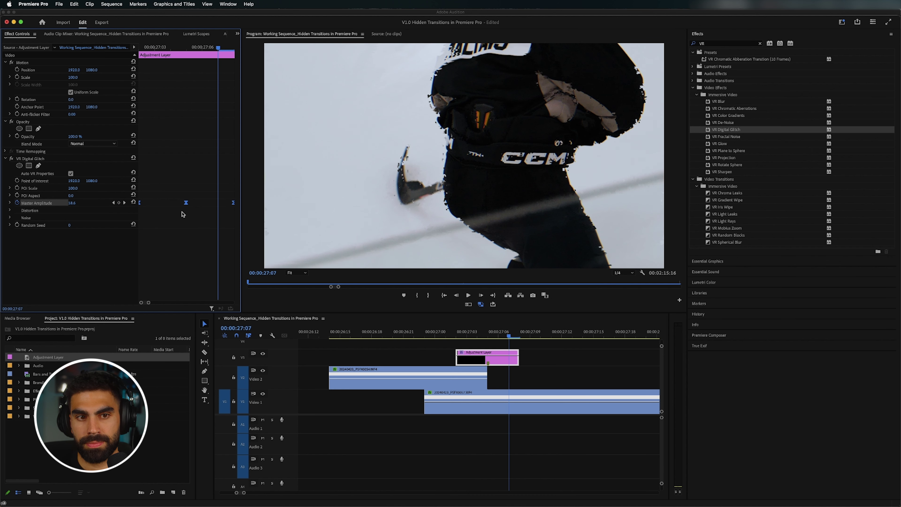
right_click(186, 203)
click(211, 317)
Preview the glitch across the cut, scrubbing 27:06 to 27:09, and bring up Lumetri Color
click(361, 333)
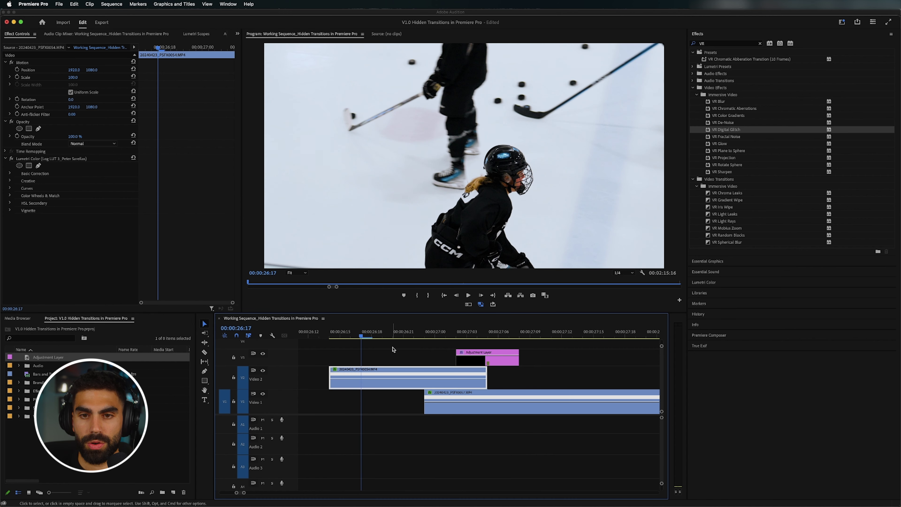
key(space)
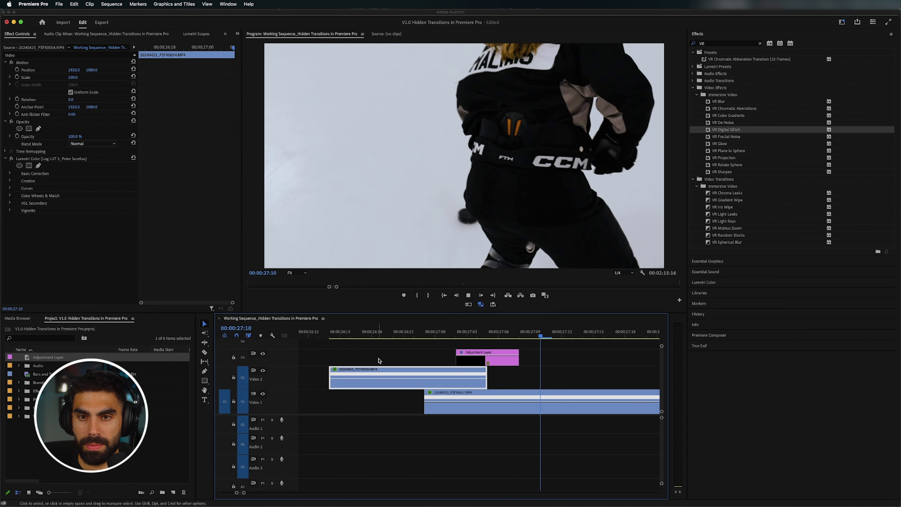
key(space)
click(460, 360)
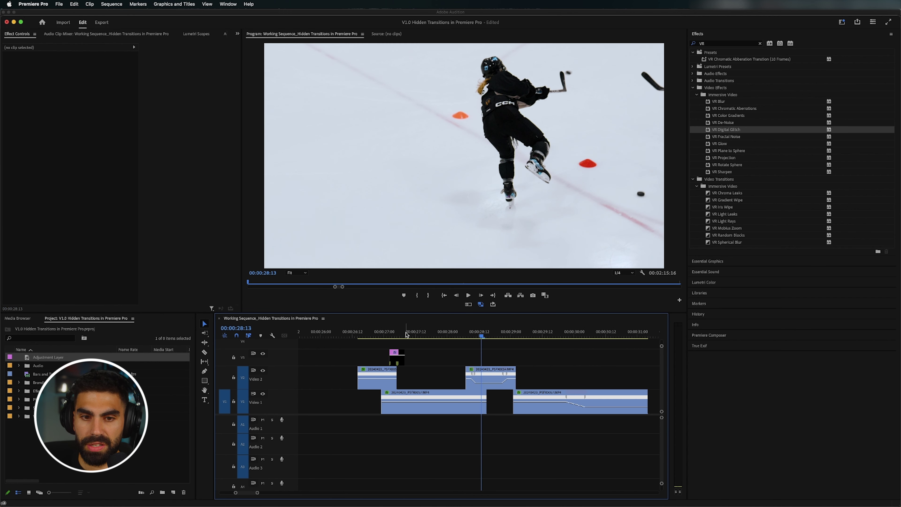
key(minus)
click(394, 333)
key(equal)
click(465, 360)
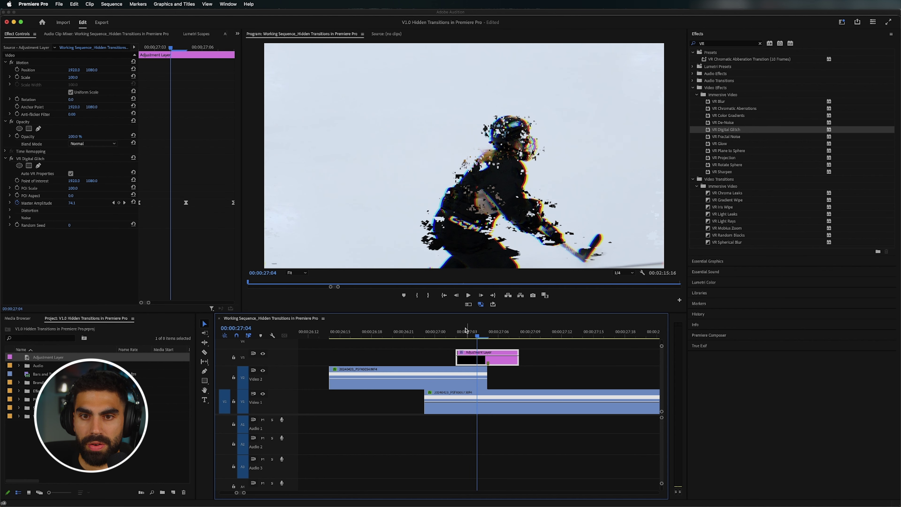
drag(494, 337, 540, 334)
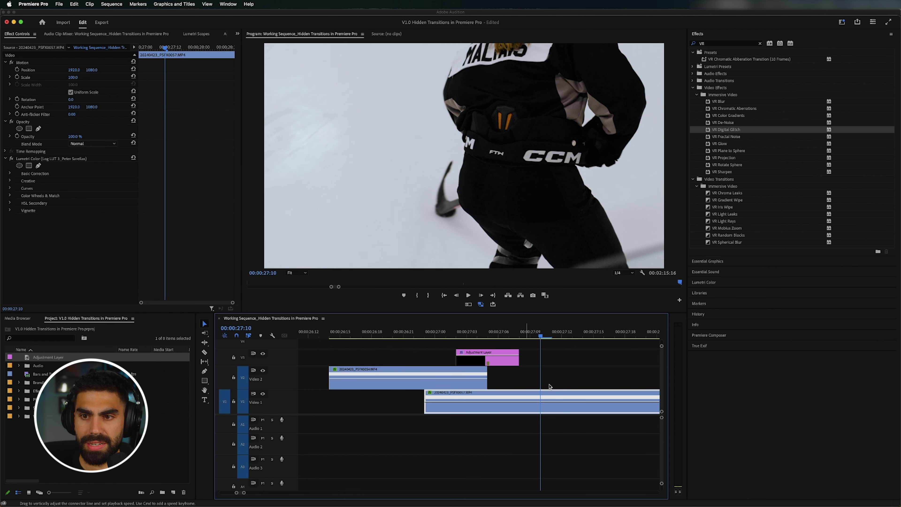
click(704, 283)
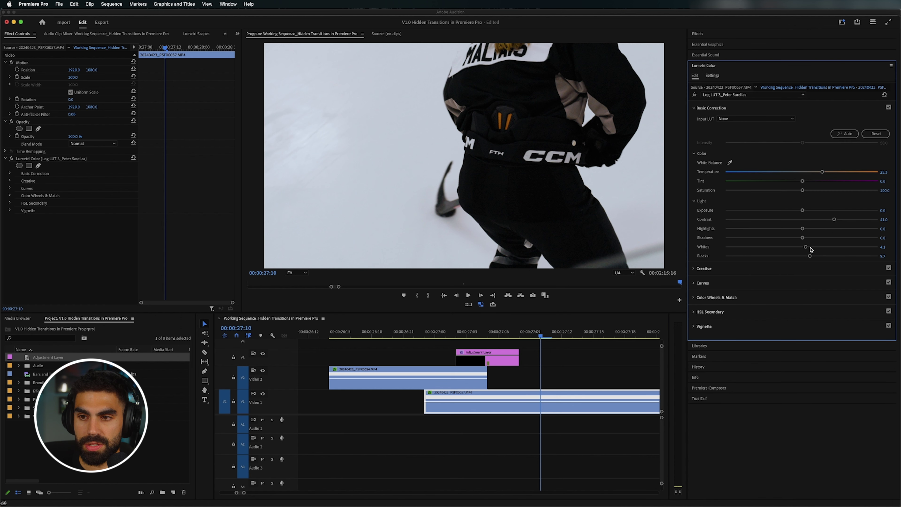
Raise Whites to 37.8, then paste this Lumetri Color grade onto the last Video 1 clip
mouse_move(810, 248)
mouse_down()
mouse_move(840, 252)
mouse_move(795, 257)
mouse_up()
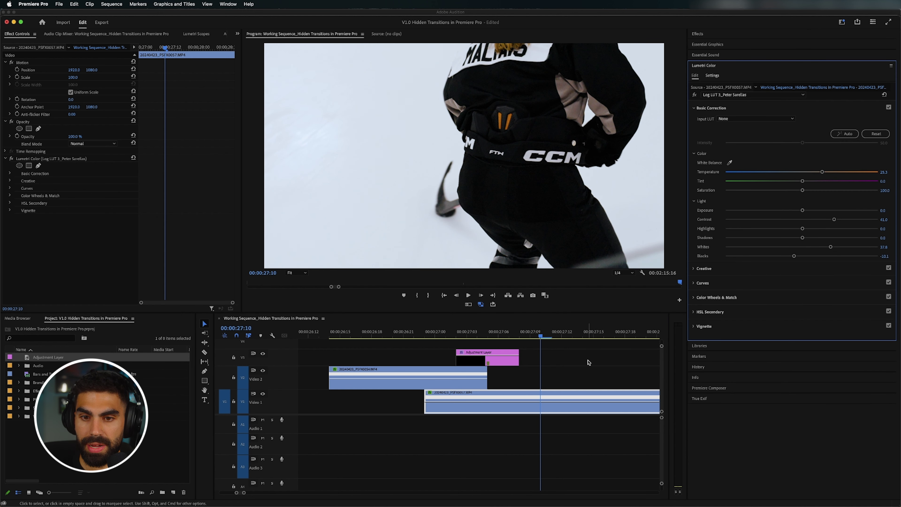
key(minus)
key(minus)
click(72, 160)
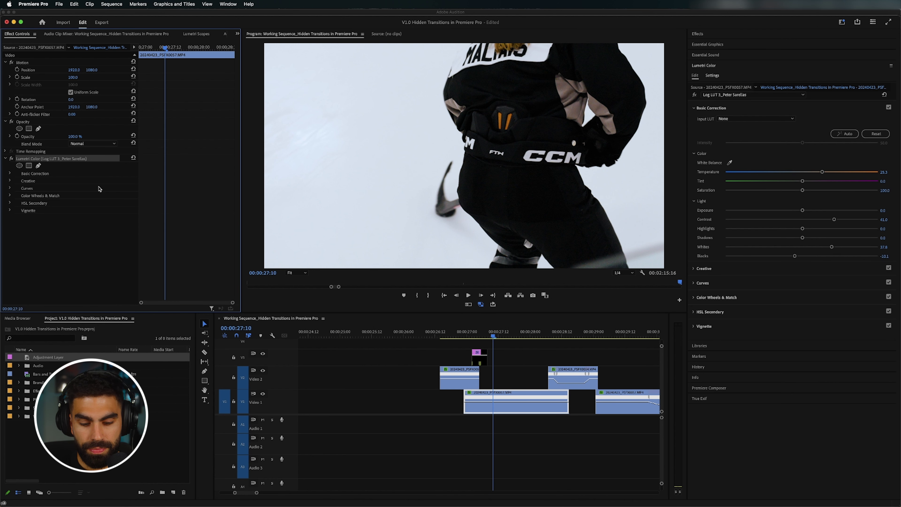
click(610, 401)
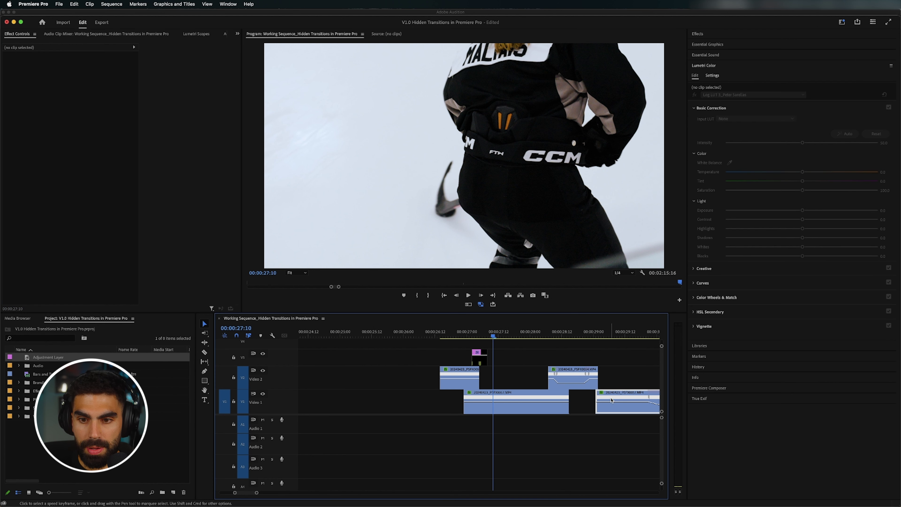
click(610, 334)
click(90, 159)
key(cmd+v)
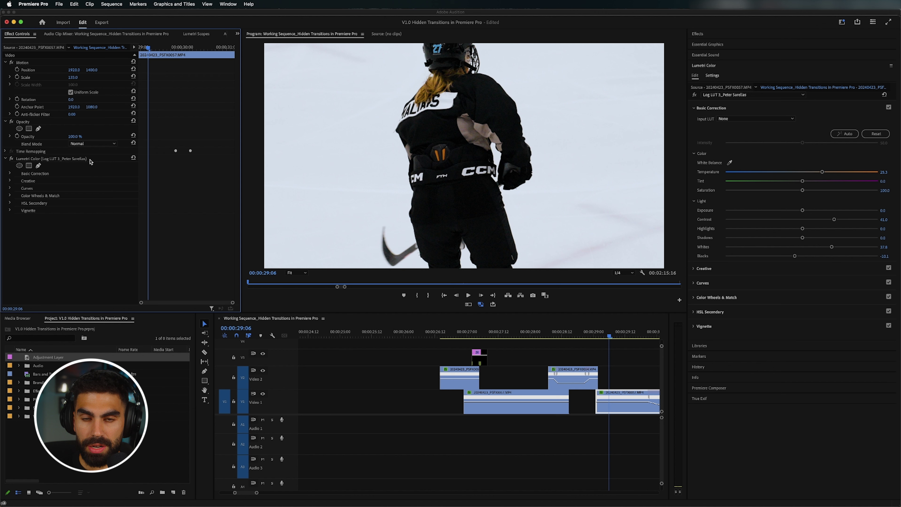
click(442, 335)
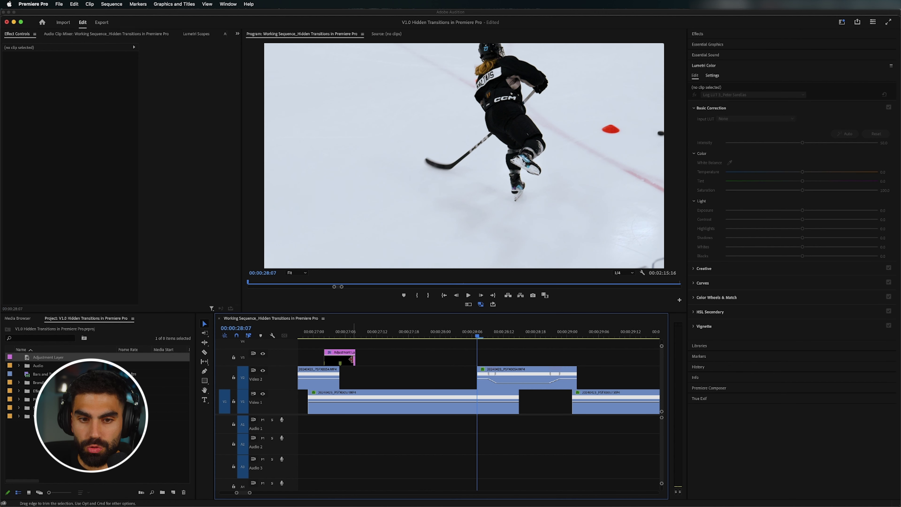
Move the glitch adjustment layer on V3 over the next cut
click(350, 360)
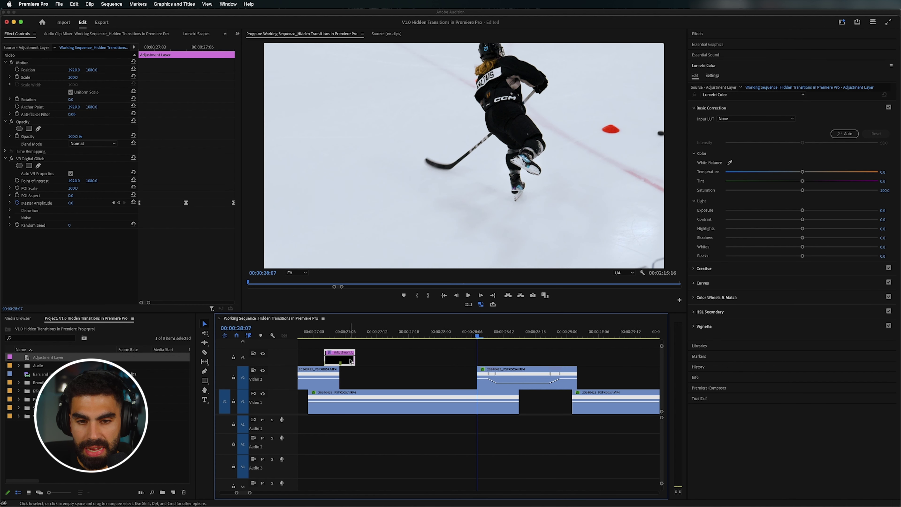
drag(350, 361, 489, 361)
key(=)
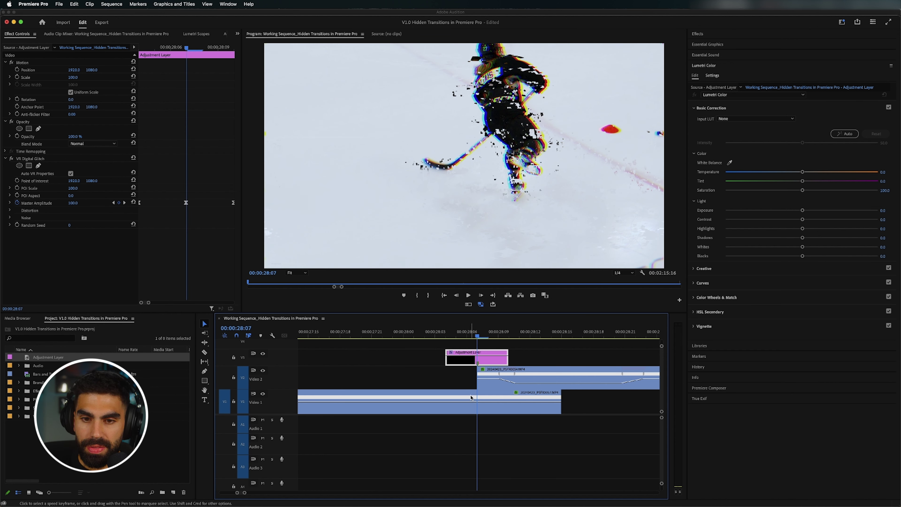
click(480, 380)
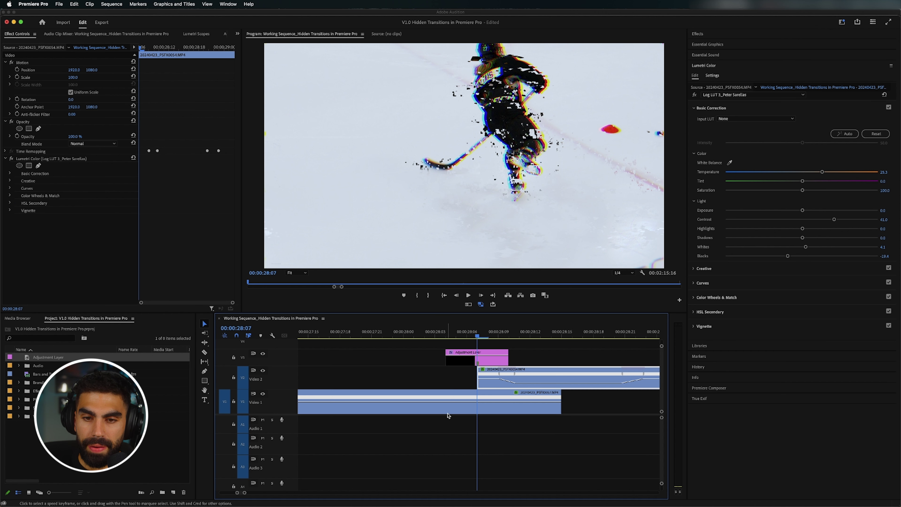
click(484, 360)
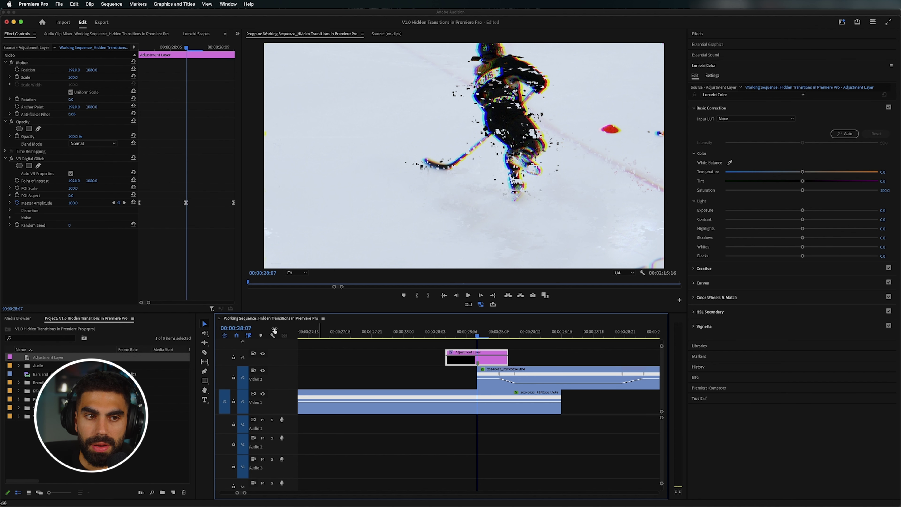
Adjust Geometry Distortion X, set Distortion Complexity to 1 and Color Distortion to 20
click(10, 210)
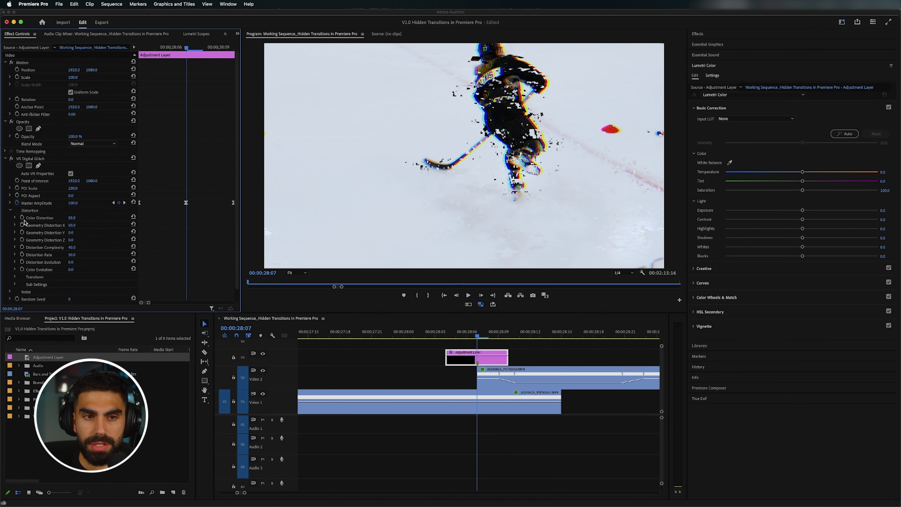
scroll(24, 222, down, 1)
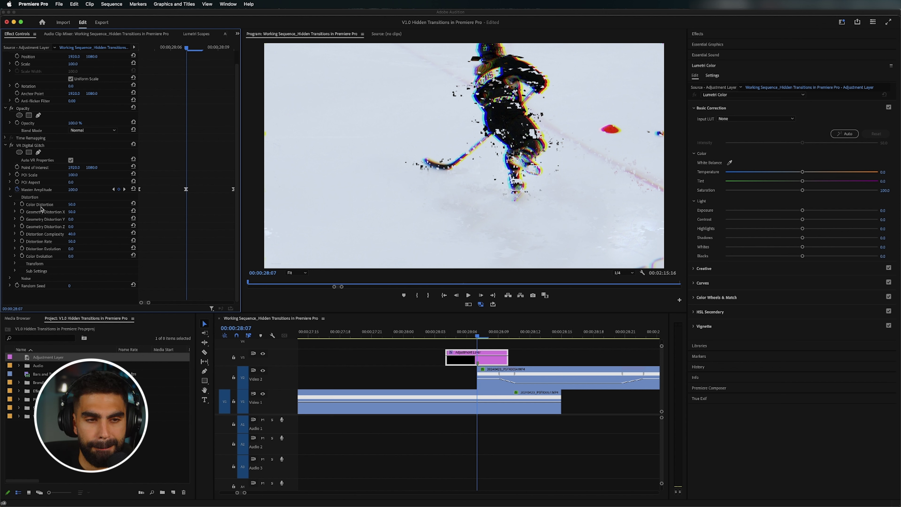
mouse_move(72, 212)
mouse_down()
mouse_move(91, 211)
mouse_move(75, 212)
mouse_up()
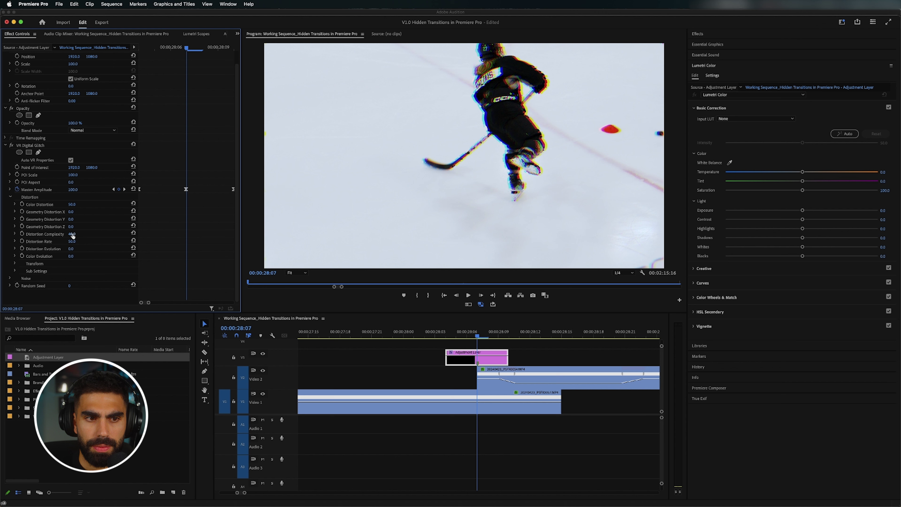
drag(72, 234, 64, 234)
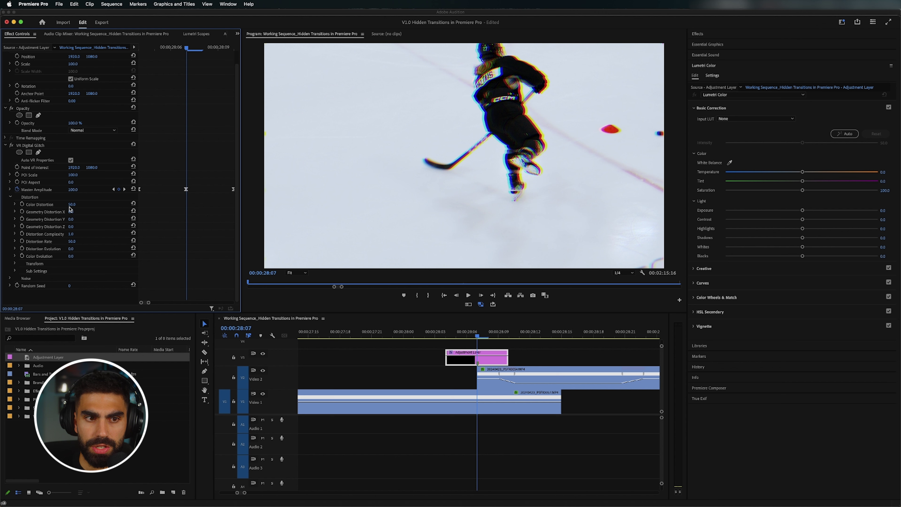
mouse_move(72, 204)
mouse_down()
mouse_move(85, 205)
mouse_move(71, 205)
mouse_up()
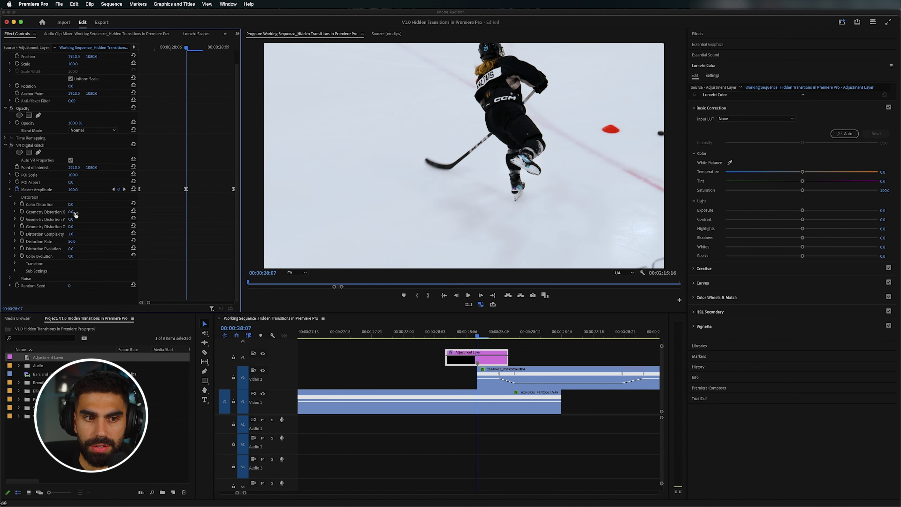
click(77, 204)
text(20)
key(Return)
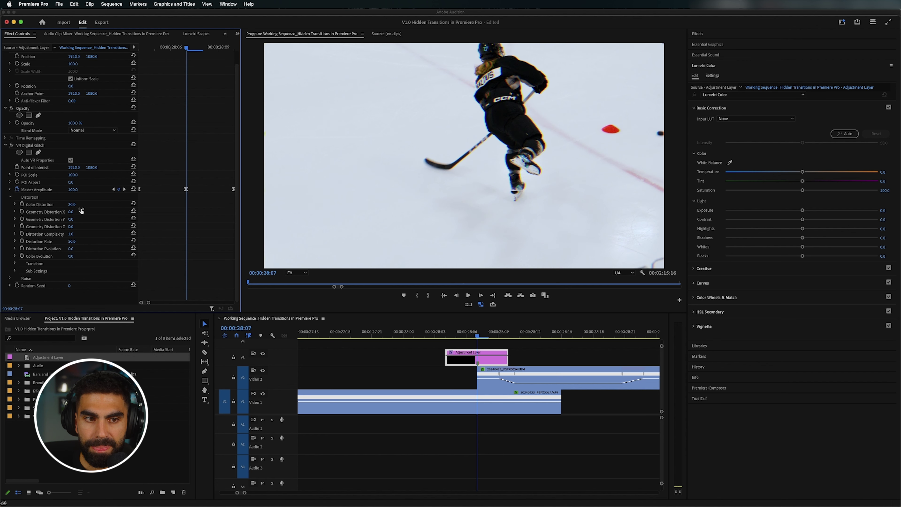
Preview the glitch from 28:03, then raise Color Distortion to 60
click(437, 333)
key(space)
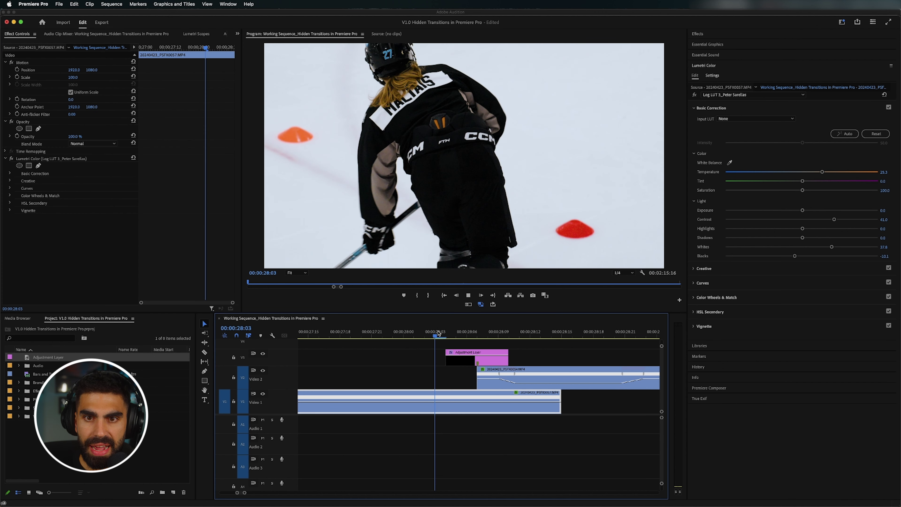
key(space)
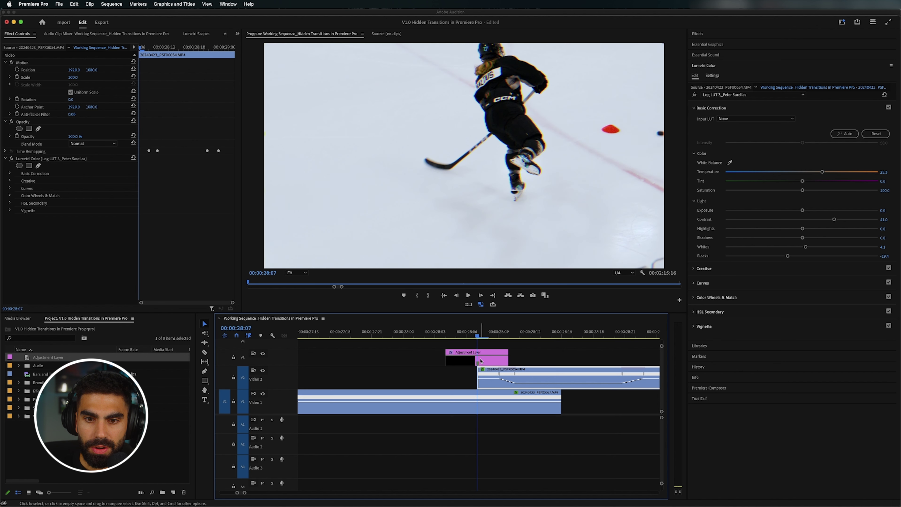
click(481, 361)
drag(72, 218, 78, 215)
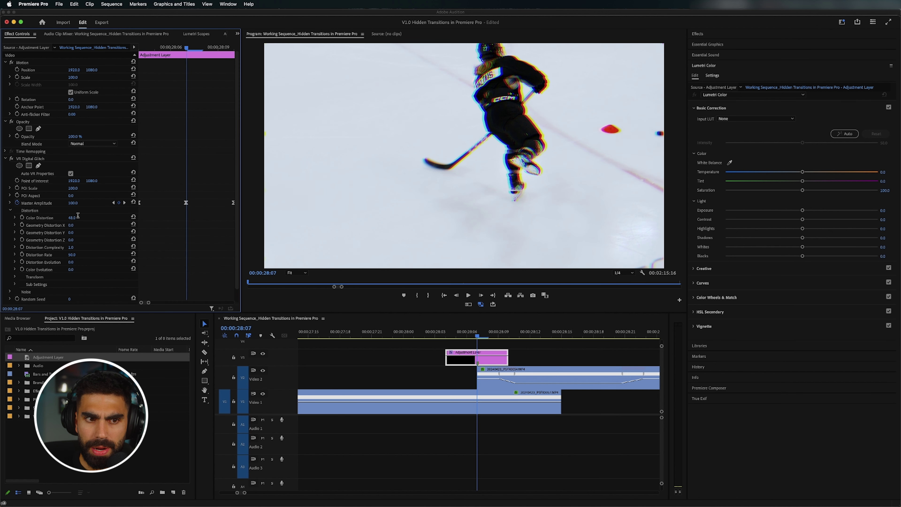
click(78, 216)
text(60)
key(Return)
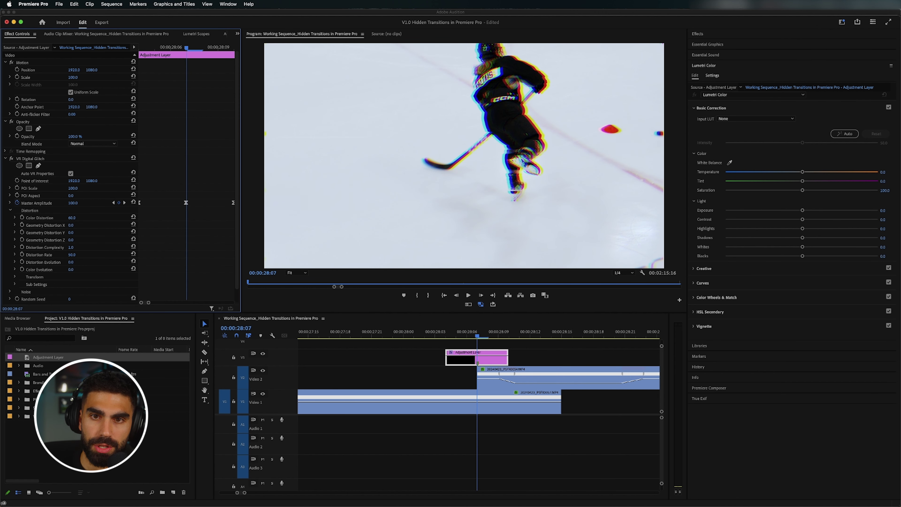
Play across the cut again and reselect the zoomed-in adjustment layer at the glitch frame
click(467, 337)
key(space)
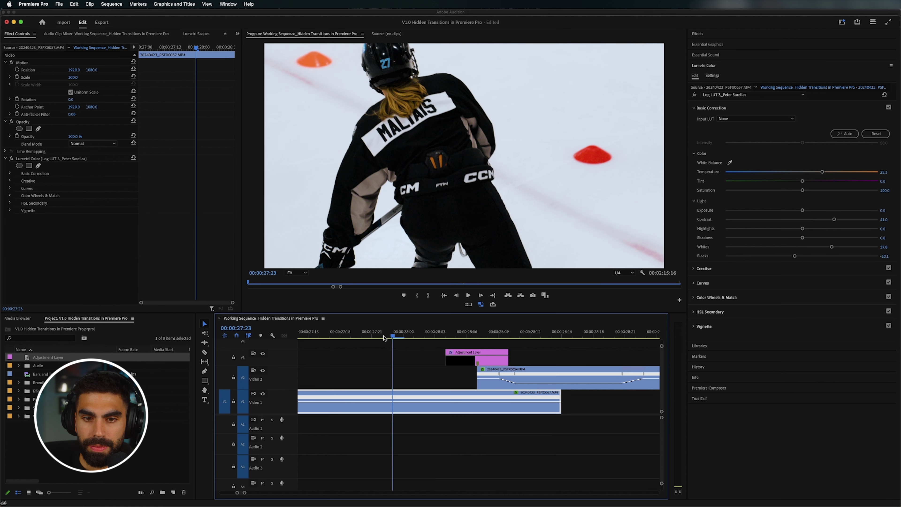
key(minus)
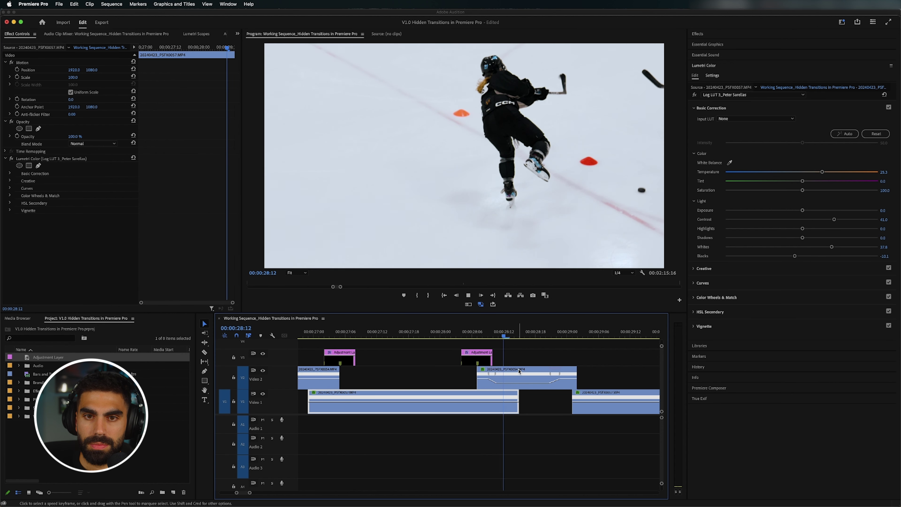
key(space)
click(481, 334)
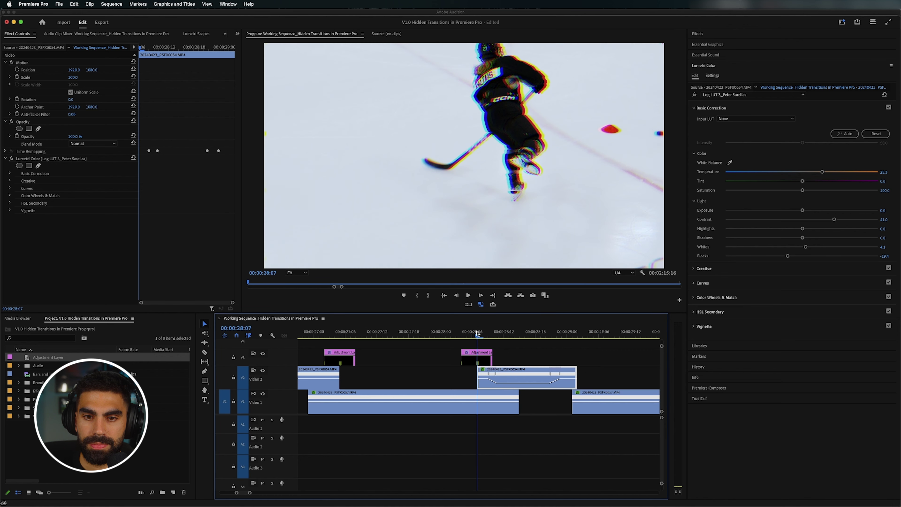
key(equal)
click(494, 358)
Raise Color Evolution and push Color Distortion to 97, then play the cut to check
scroll(97, 256, down, 2)
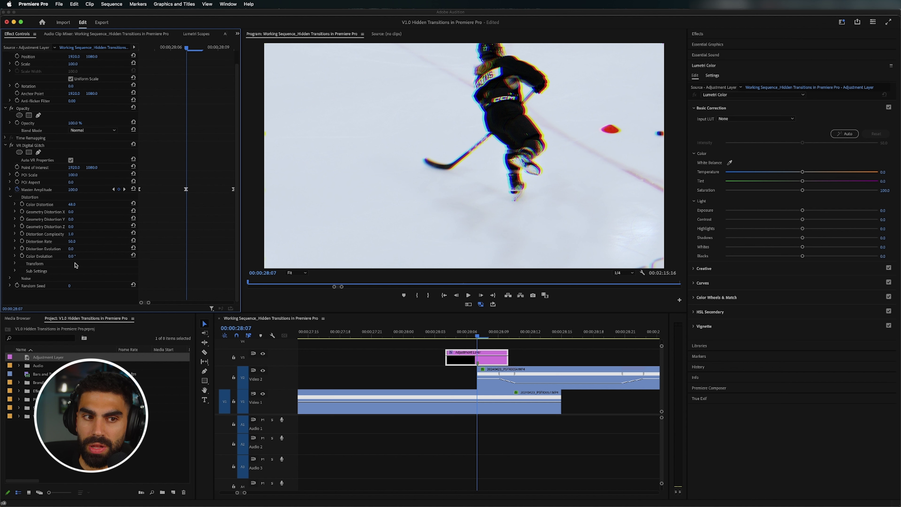
drag(72, 258, 135, 256)
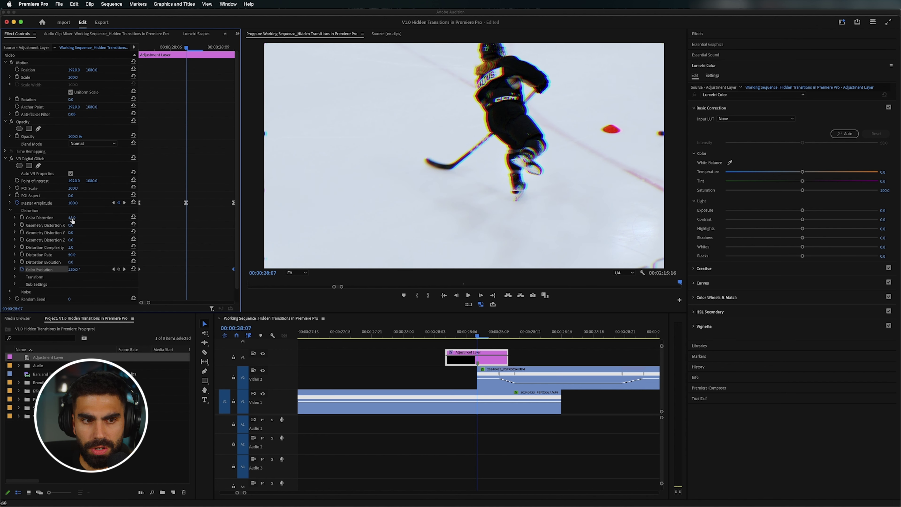
drag(72, 218, 93, 218)
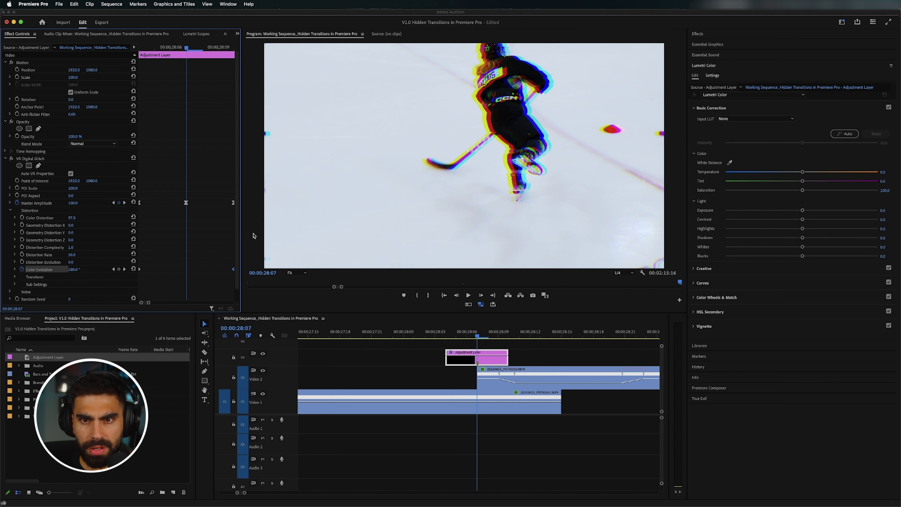
drag(435, 330, 400, 332)
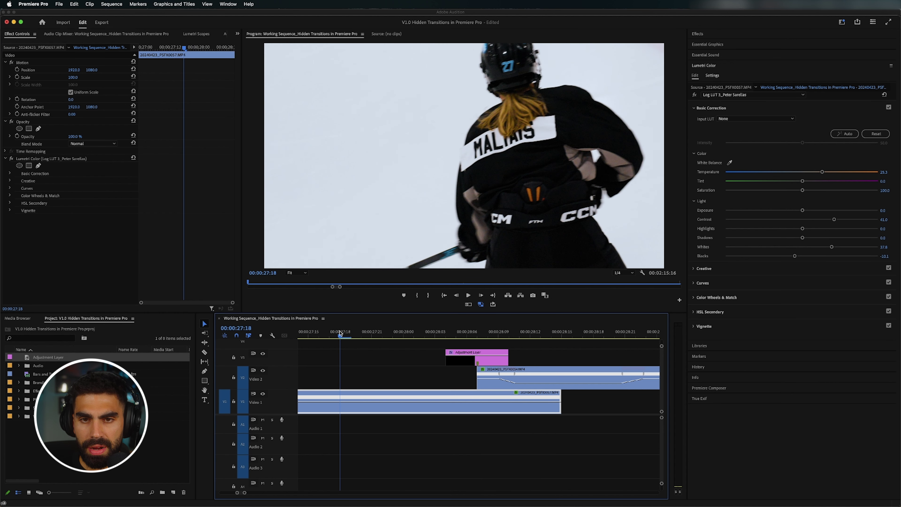
key(space)
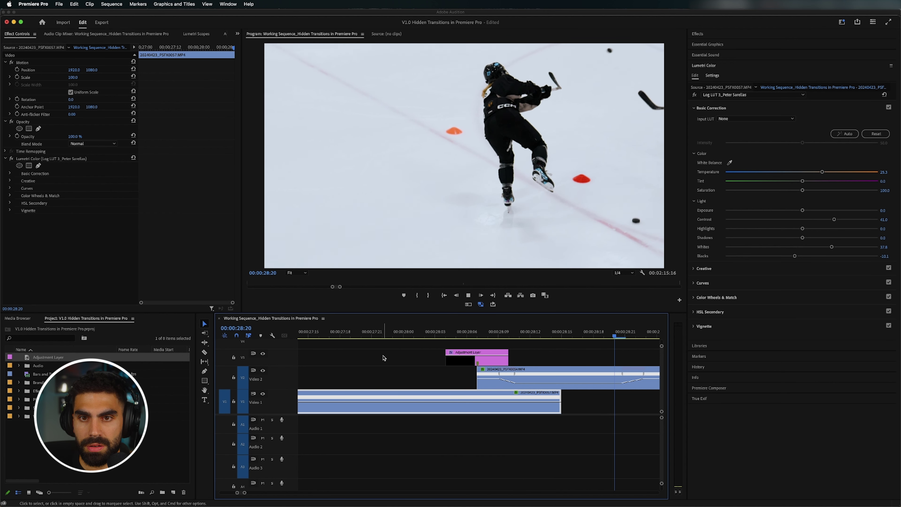
key(space)
click(405, 375)
Extend the glitch adjustment layer so it starts earlier and ends later around the cut
key(minus)
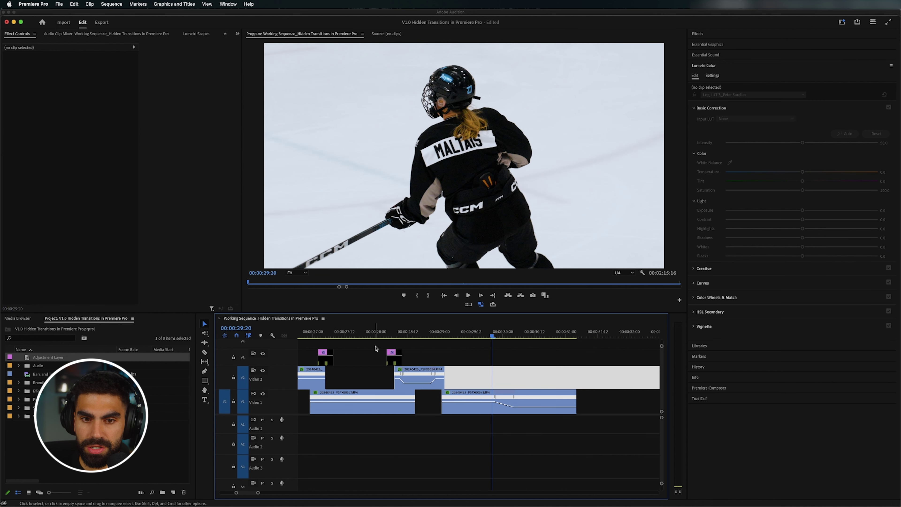
click(399, 331)
key(equal)
click(504, 359)
drag(514, 362, 555, 361)
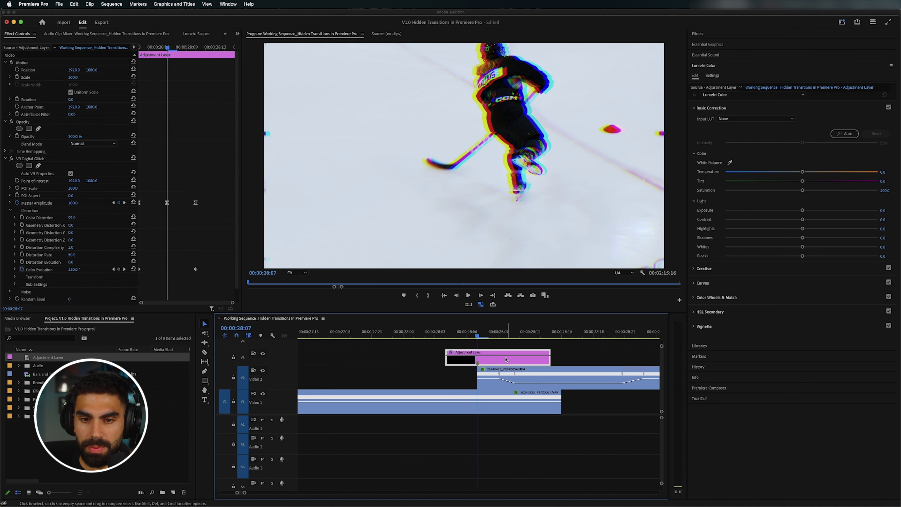
click(443, 360)
drag(443, 360, 393, 360)
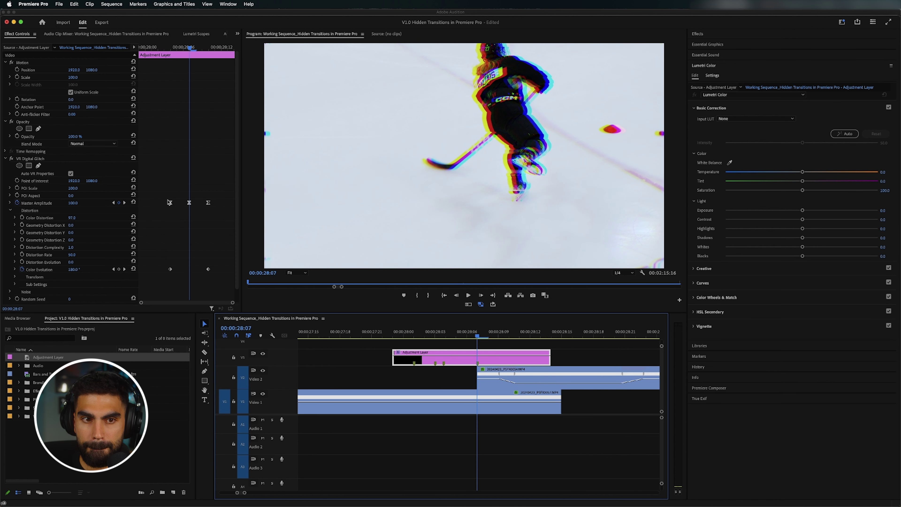
Select all Master Amplitude keyframes in the value graph to smooth the curve, then preview
click(10, 203)
drag(200, 189, 206, 208)
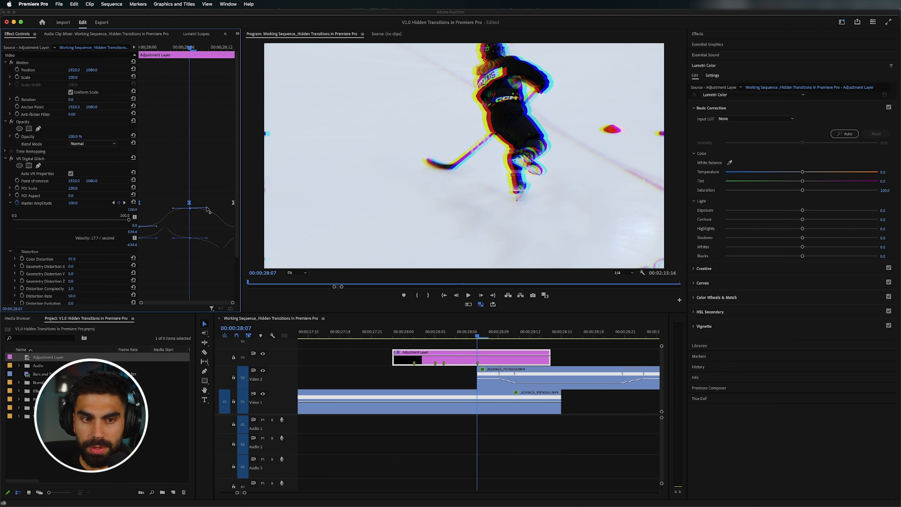
click(371, 334)
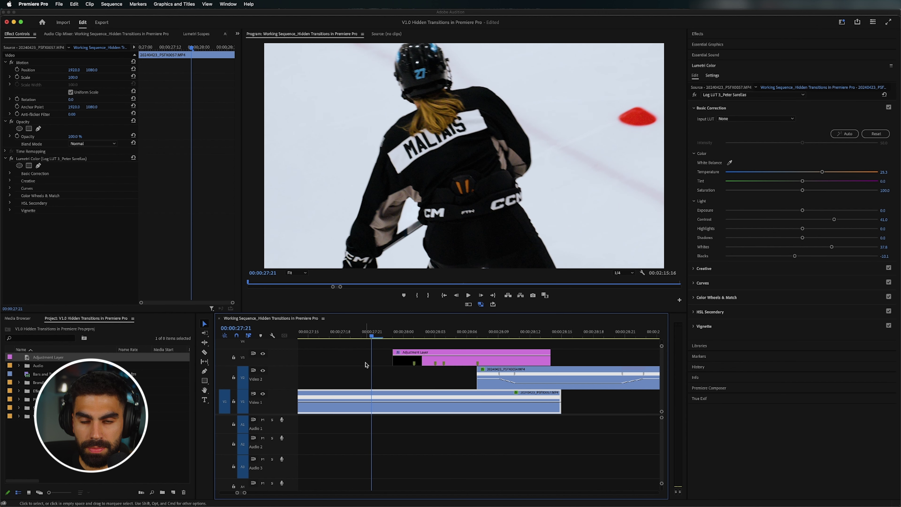
key(space)
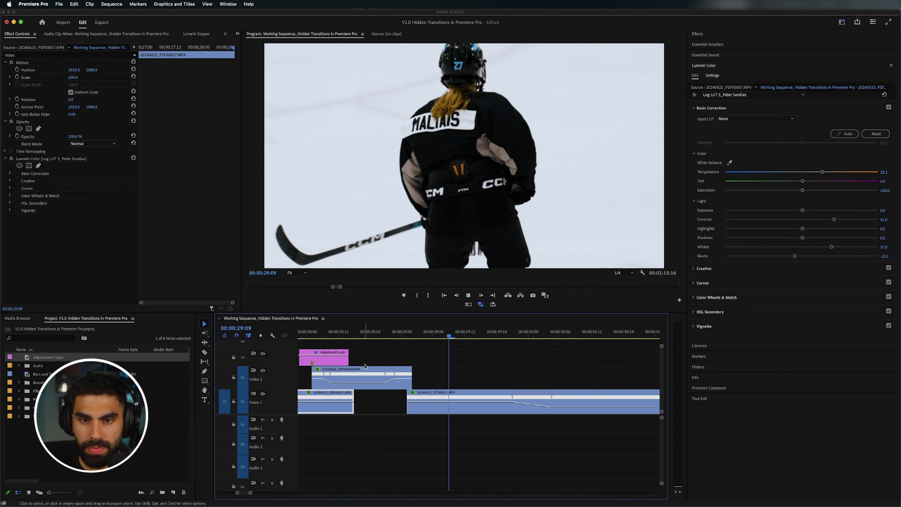
key(space)
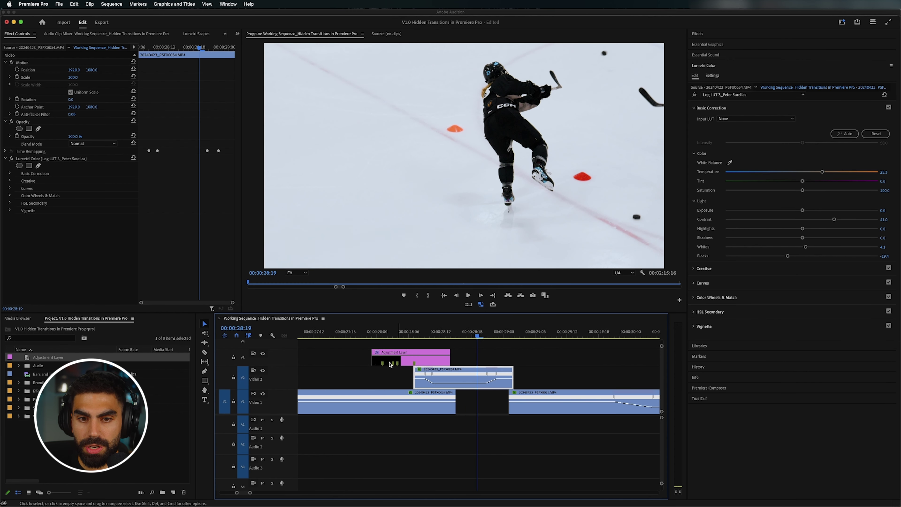
key(minus)
Select the small adjustment layer at the earlier cut to show its VR Digital Glitch settings
click(377, 362)
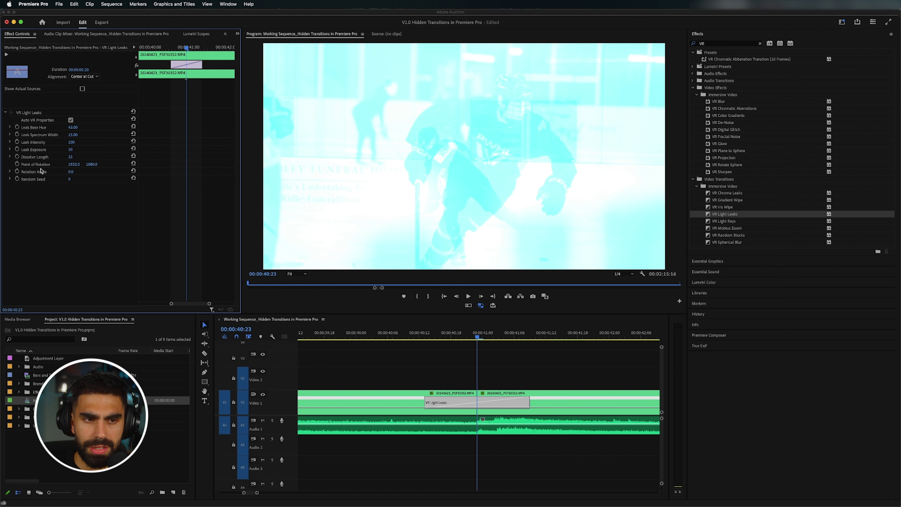
Try new Rotation Angle and Leak Spectrum Width values, then undo back to the original look
drag(70, 172, 21, 171)
key(Left)
key(Left)
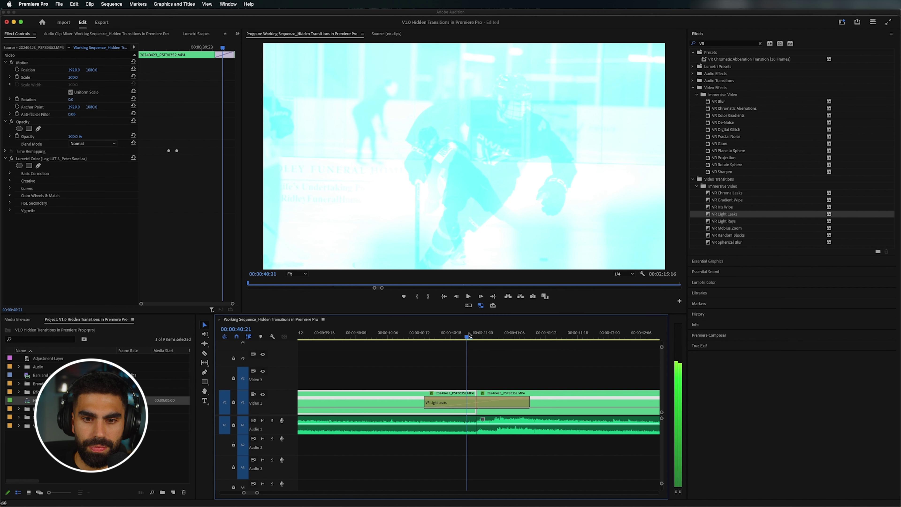
key(Left)
key(Left)
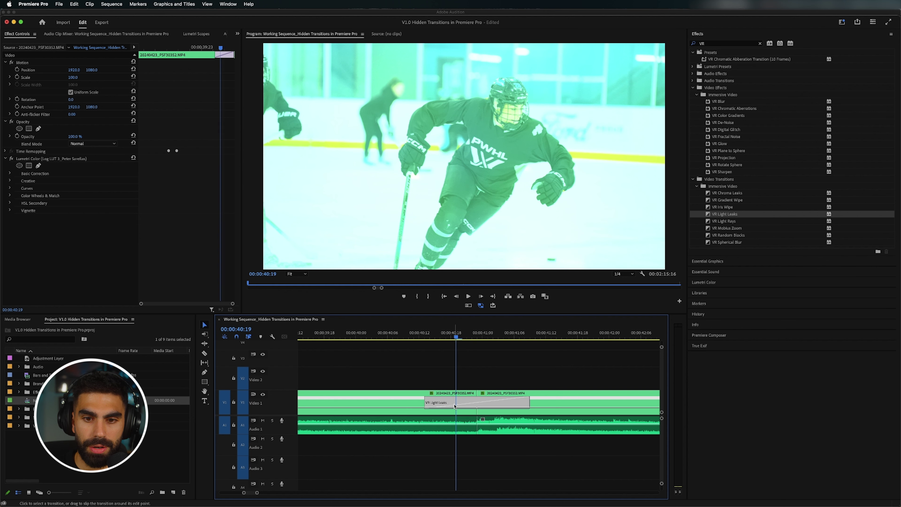
click(462, 403)
drag(79, 173, 202, 320)
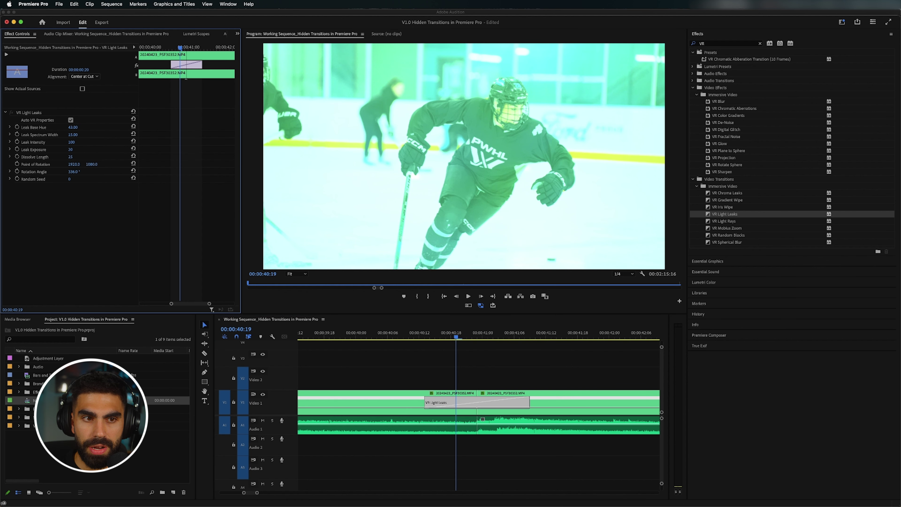
drag(72, 134, 77, 173)
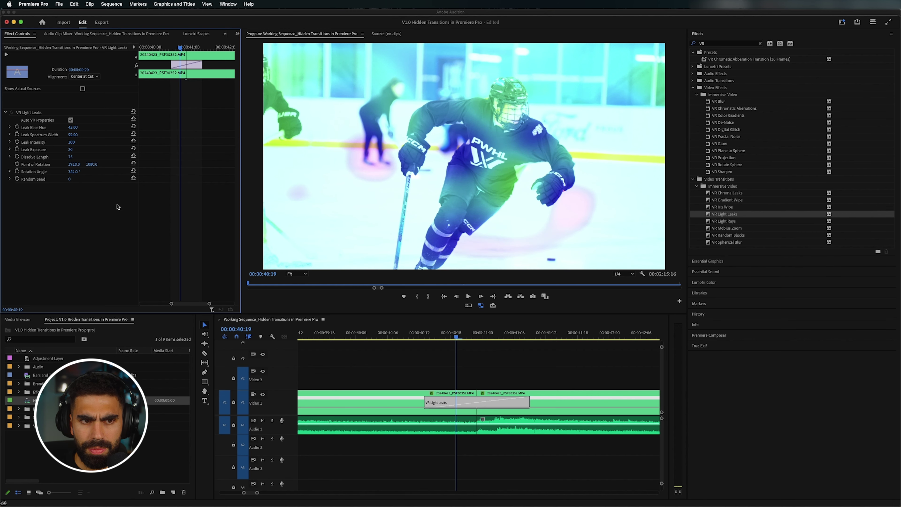
key(ctrl+z)
key(ctrl+z)
key(ctrl+z)
key(ctrl+z)
key(ctrl+z)
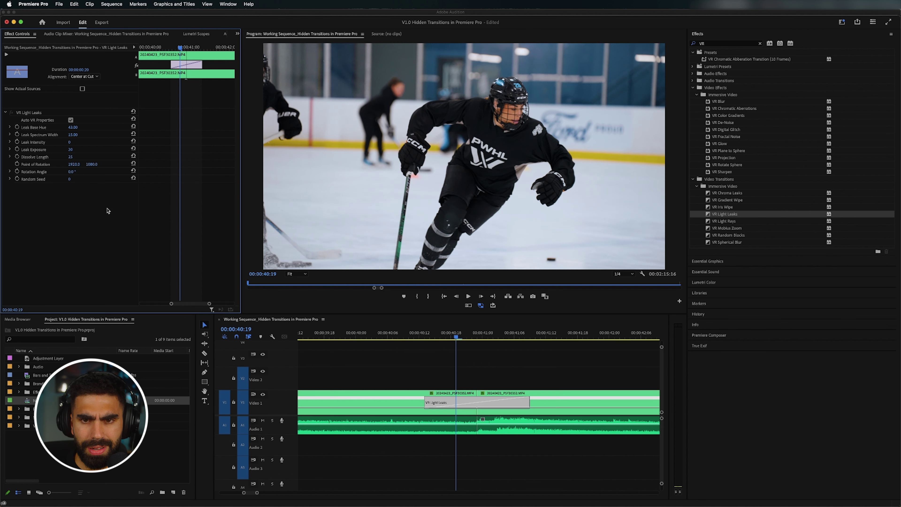
key(ctrl+shift+z)
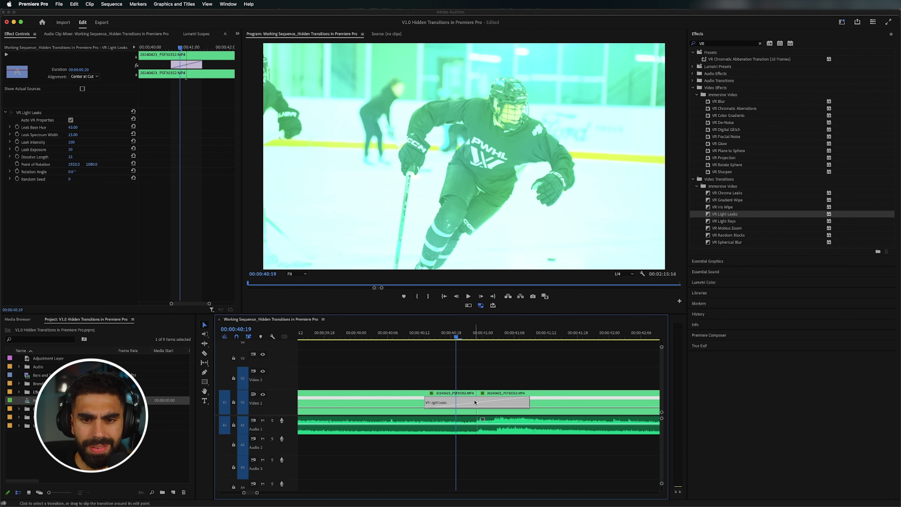
Preview the VR Light Leaks transition by placing the playhead before, within and at the cut
click(474, 343)
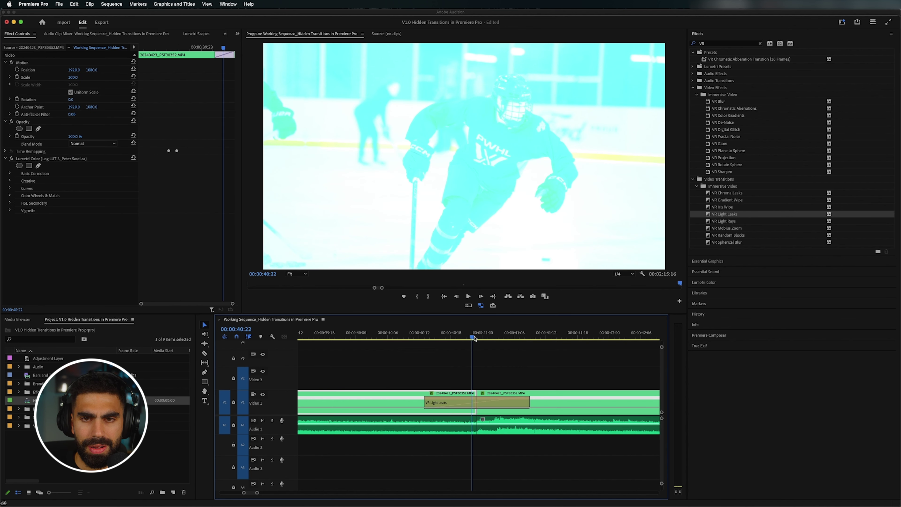
click(382, 341)
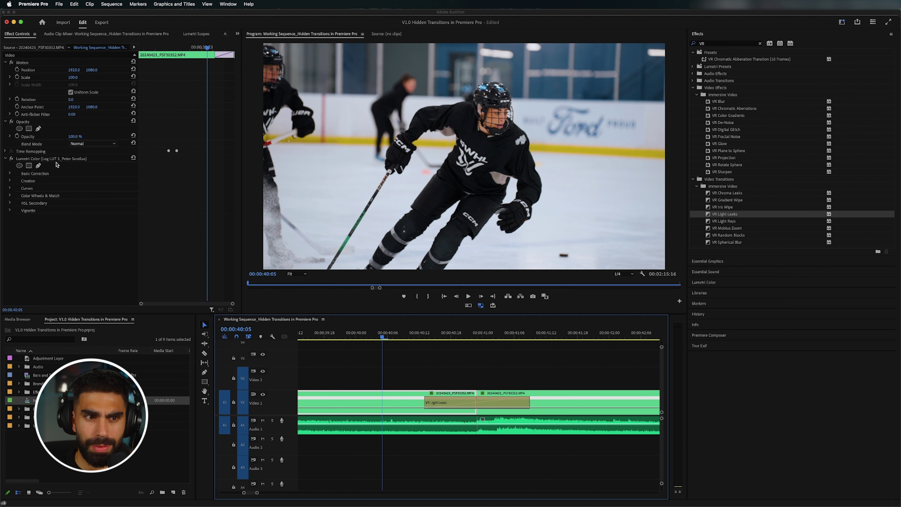
click(454, 405)
click(435, 335)
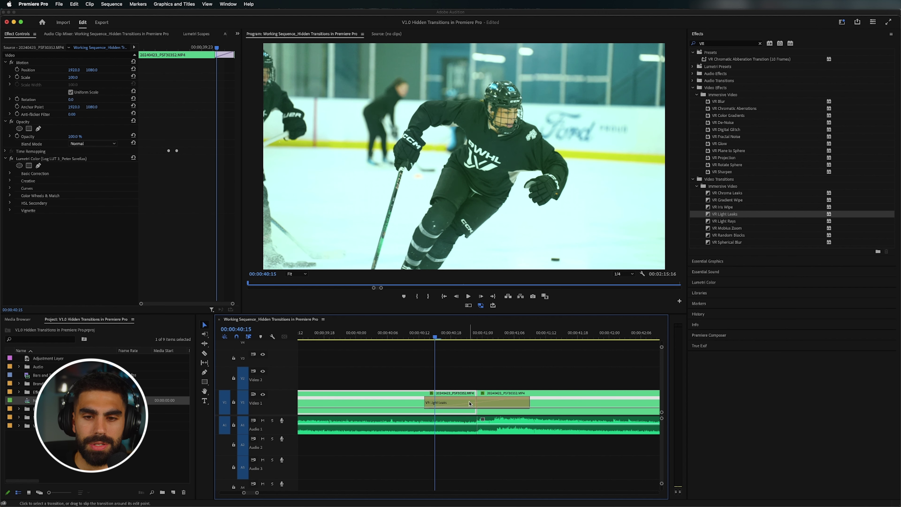
click(471, 403)
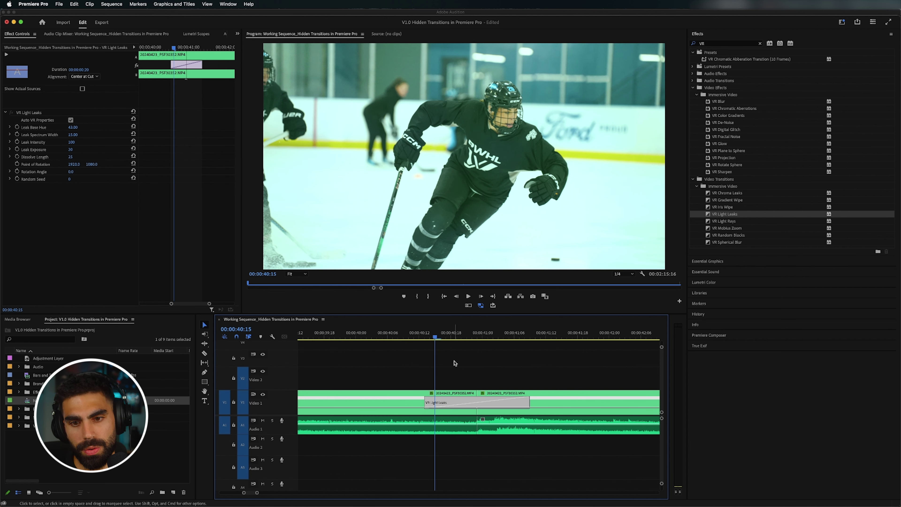
click(461, 336)
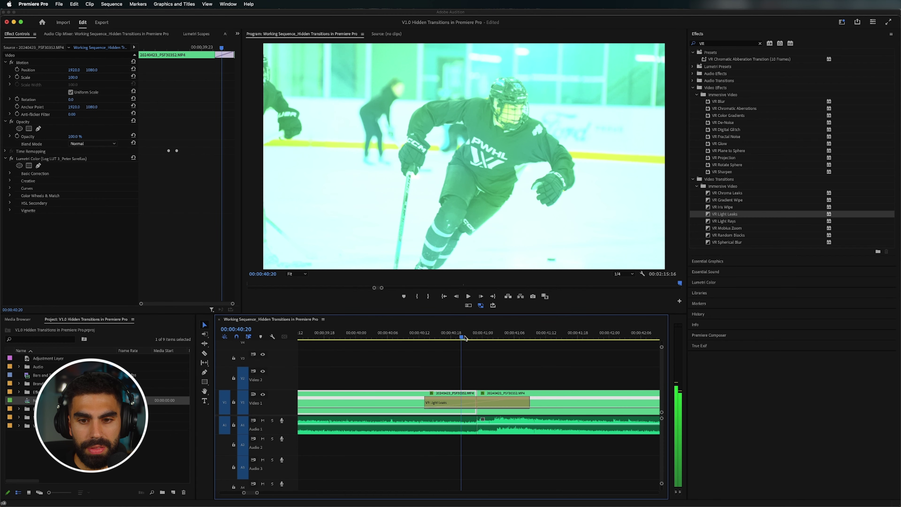
Select the VR Light Leaks transition on V1 to show its properties in Effect Controls
click(497, 403)
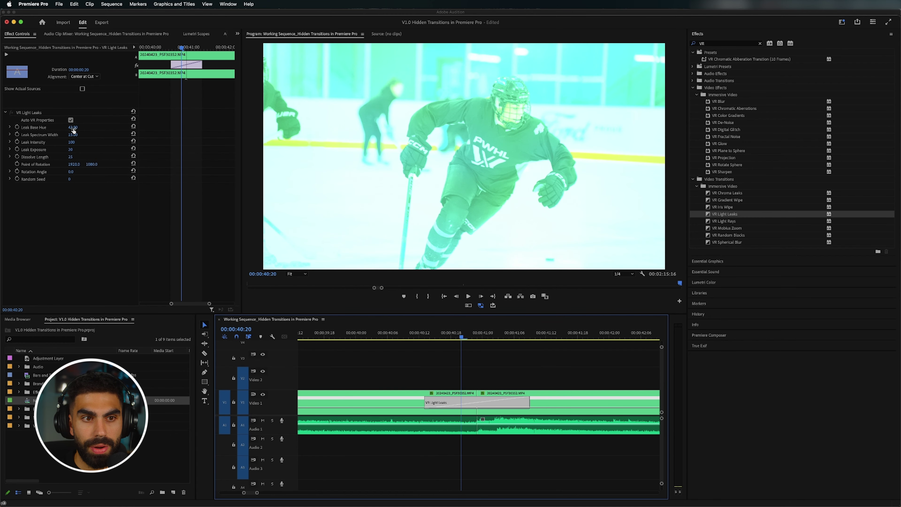